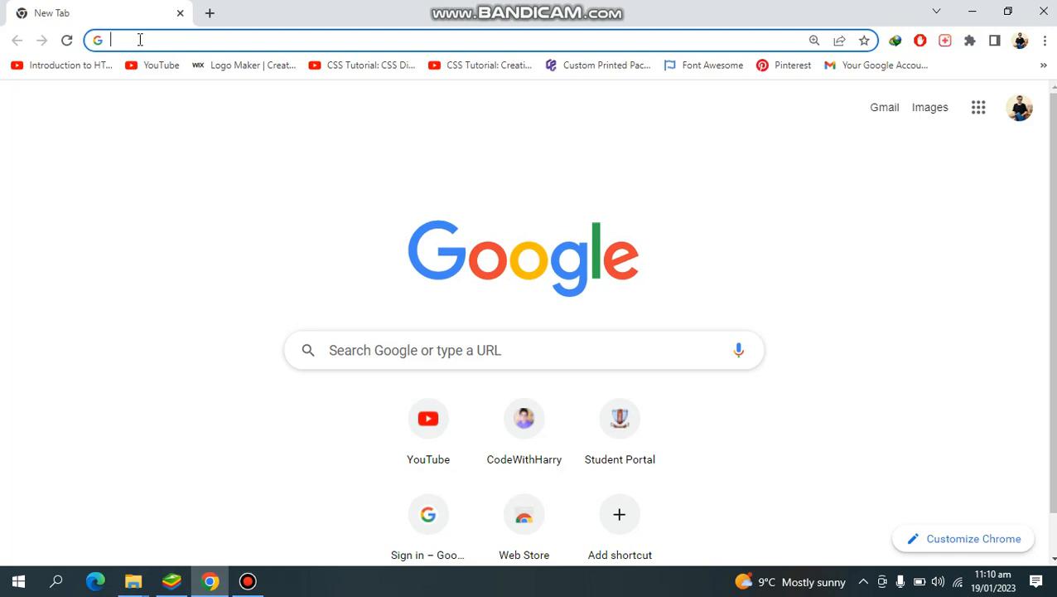
- Open the Shopify website and go to its login page listing the account's stores
{"action": "type", "text": "s"}
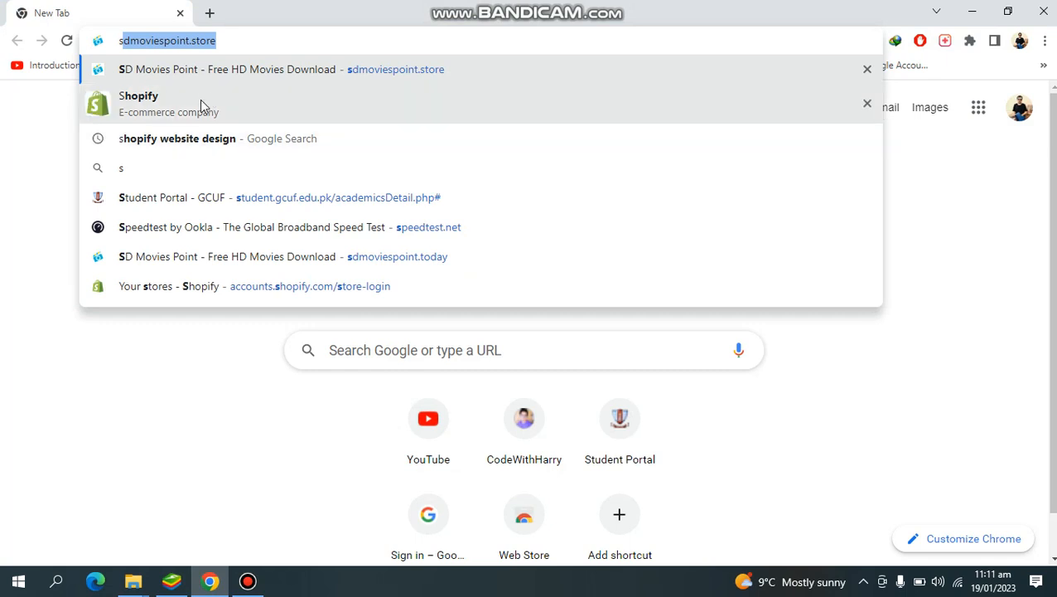
{"action": "key", "text": "Down"}
{"action": "key", "text": "Return"}
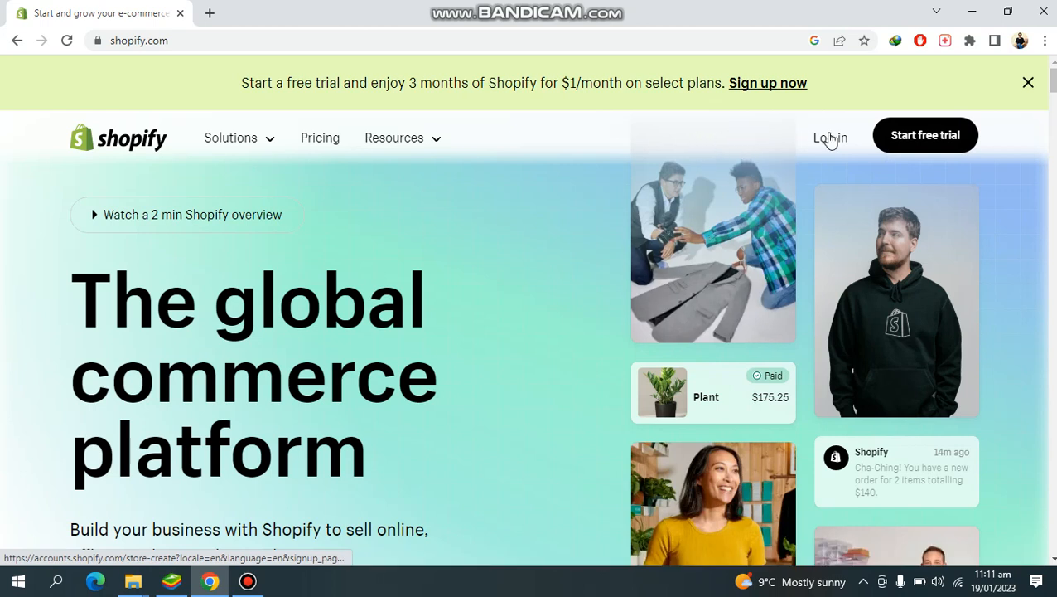
{"action": "left_click", "coordinate": [833, 141]}
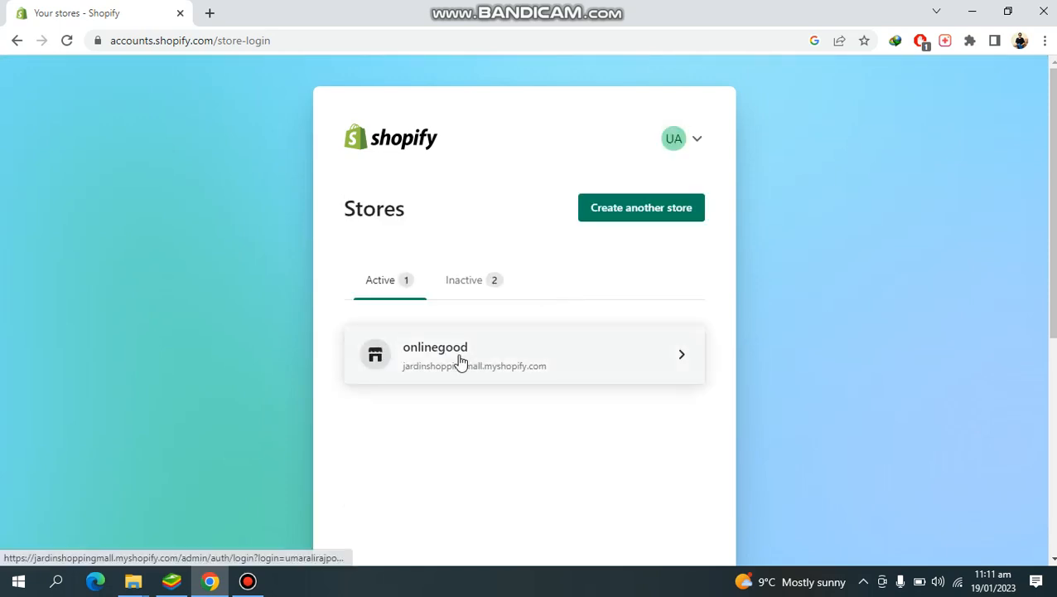
- Open the onlinegood store's admin and start adding a new product from its product list
{"action": "left_click", "coordinate": [461, 362]}
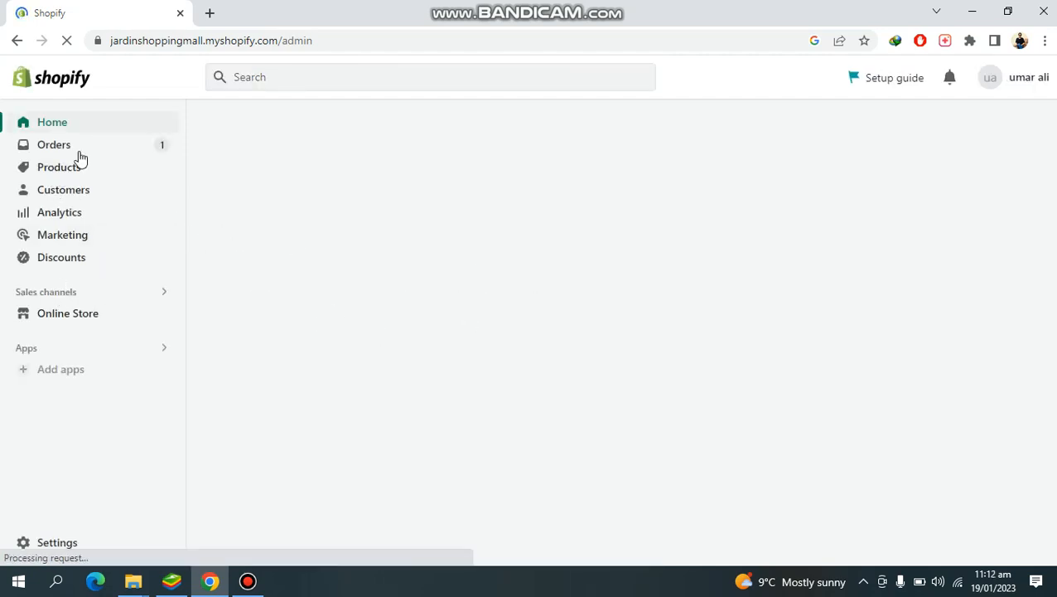
{"action": "left_click", "coordinate": [69, 175]}
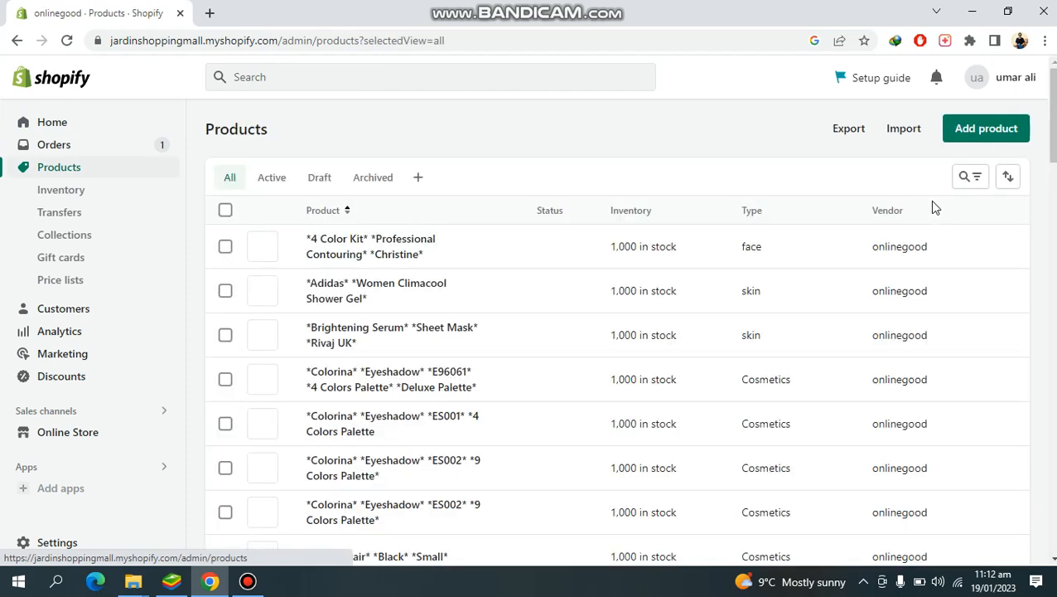
{"action": "left_click", "coordinate": [977, 140]}
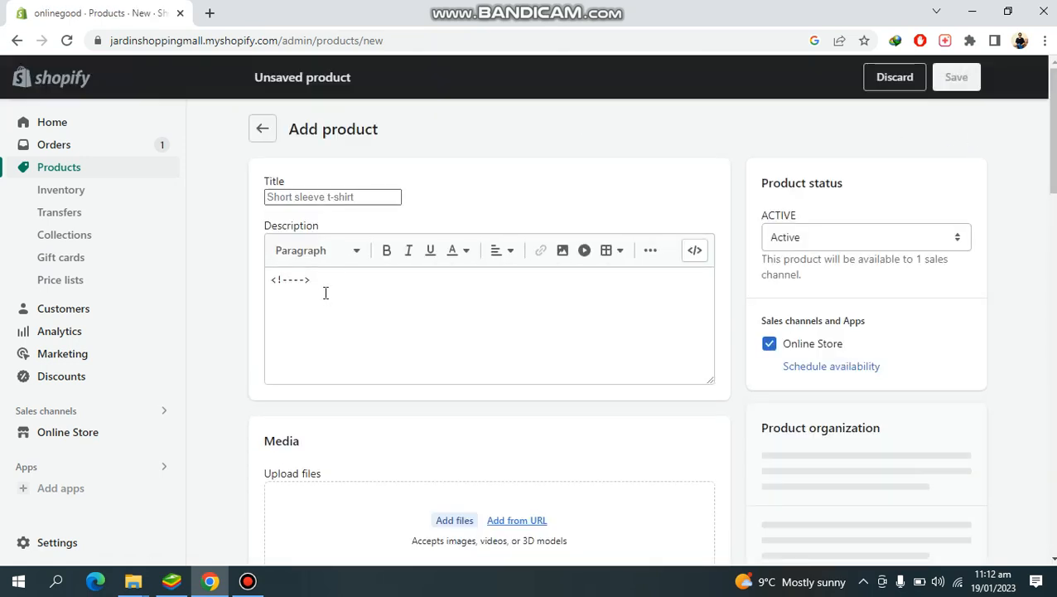
- Switch to BlueStacks, copy the full Nail Art Stampe description, and paste it into the new Shopify product's description in Chrome
{"action": "left_click", "coordinate": [172, 583]}
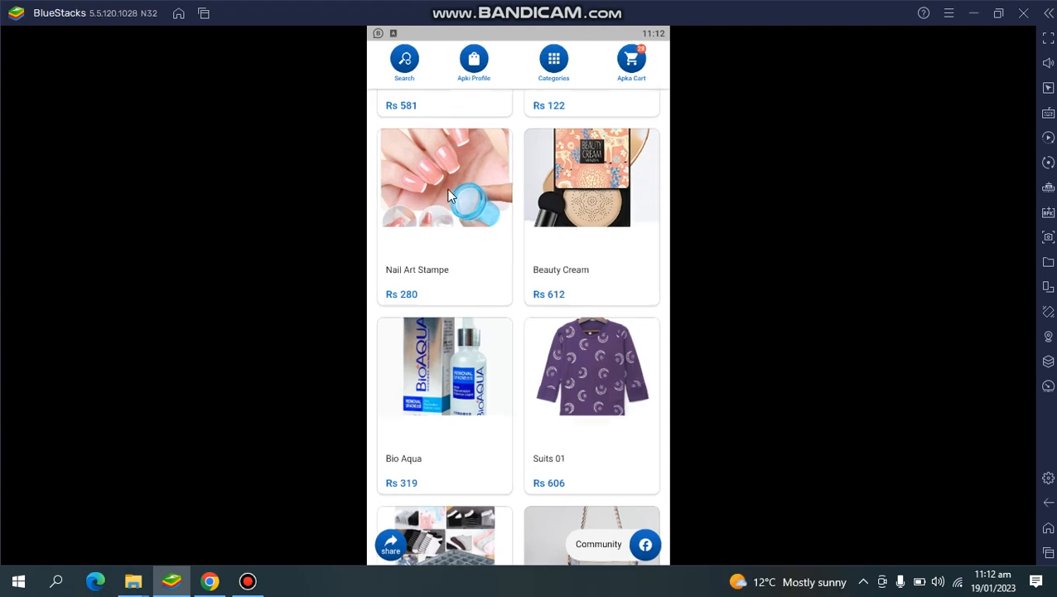
{"action": "left_click", "coordinate": [448, 196]}
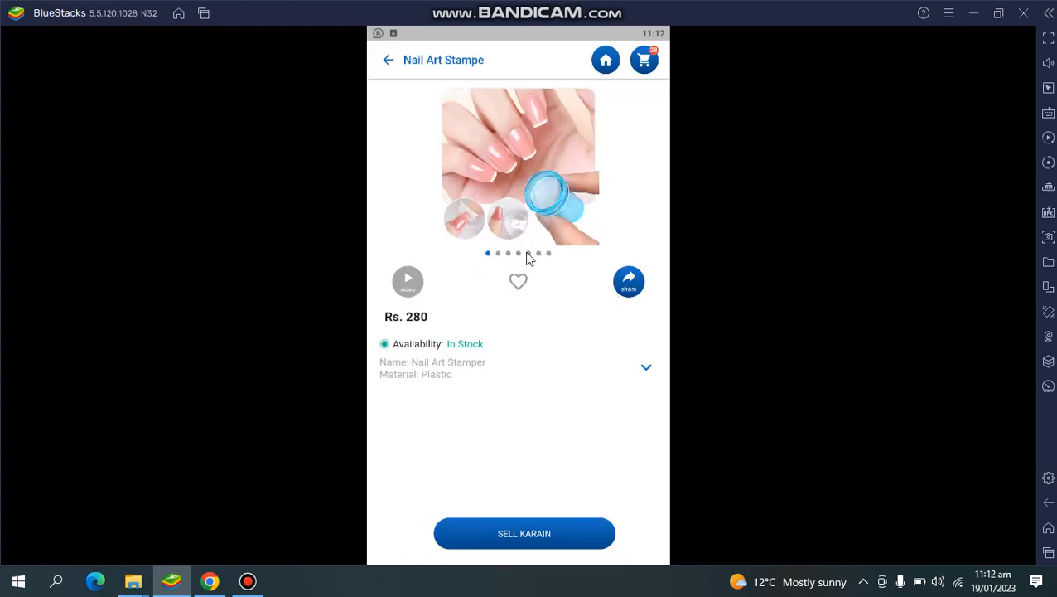
{"action": "left_click", "coordinate": [647, 370]}
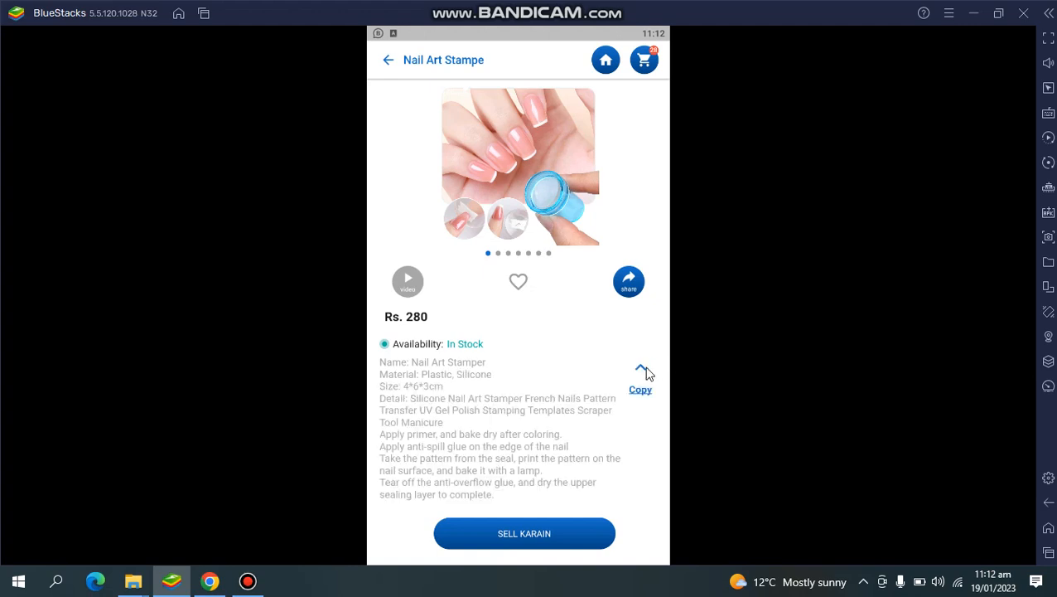
{"action": "left_click", "coordinate": [640, 391]}
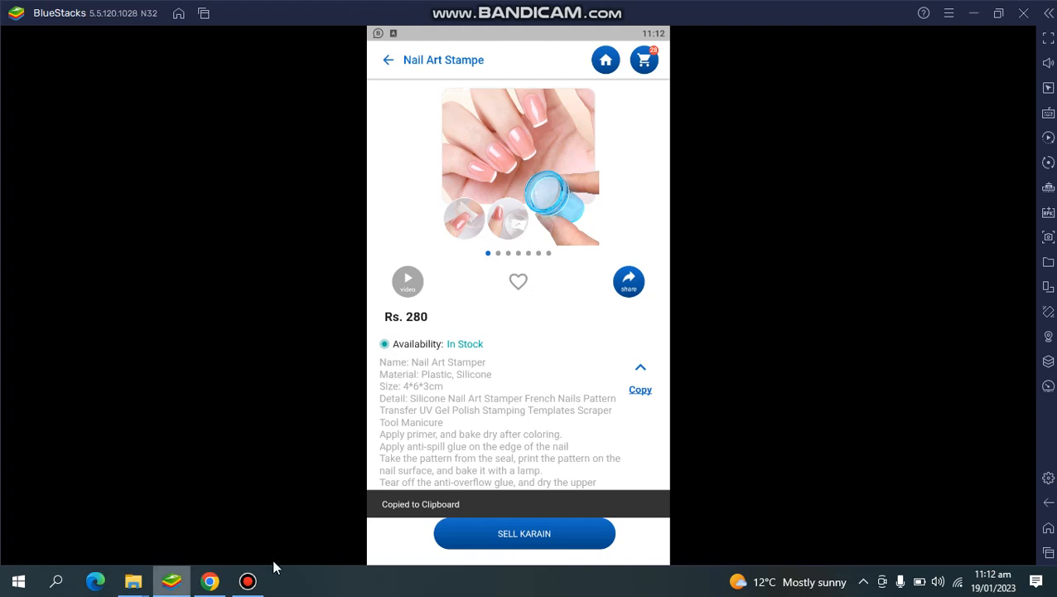
{"action": "left_click", "coordinate": [211, 584]}
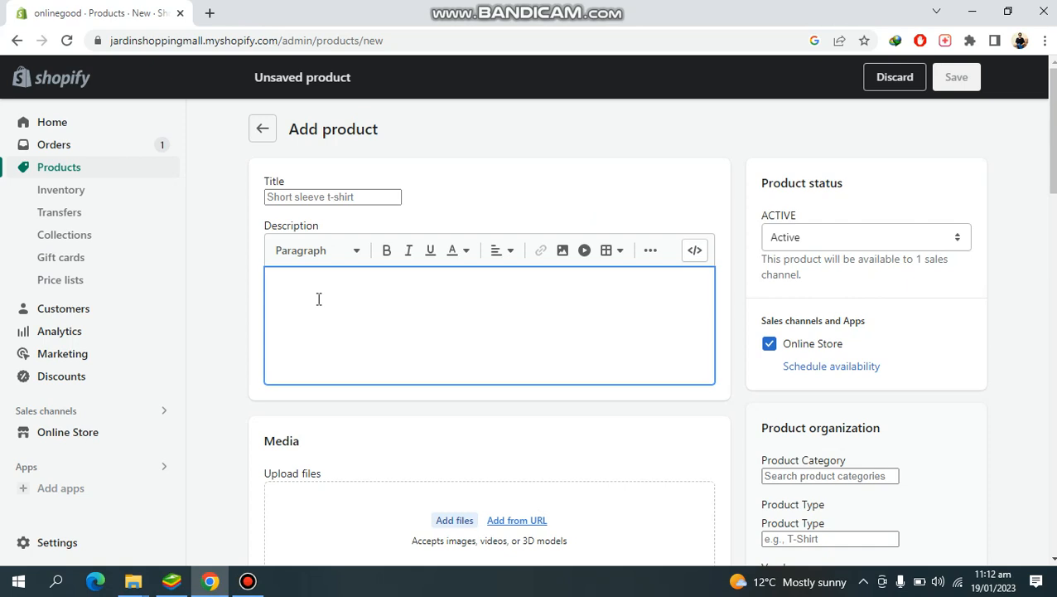
{"action": "key", "text": "ctrl+v"}
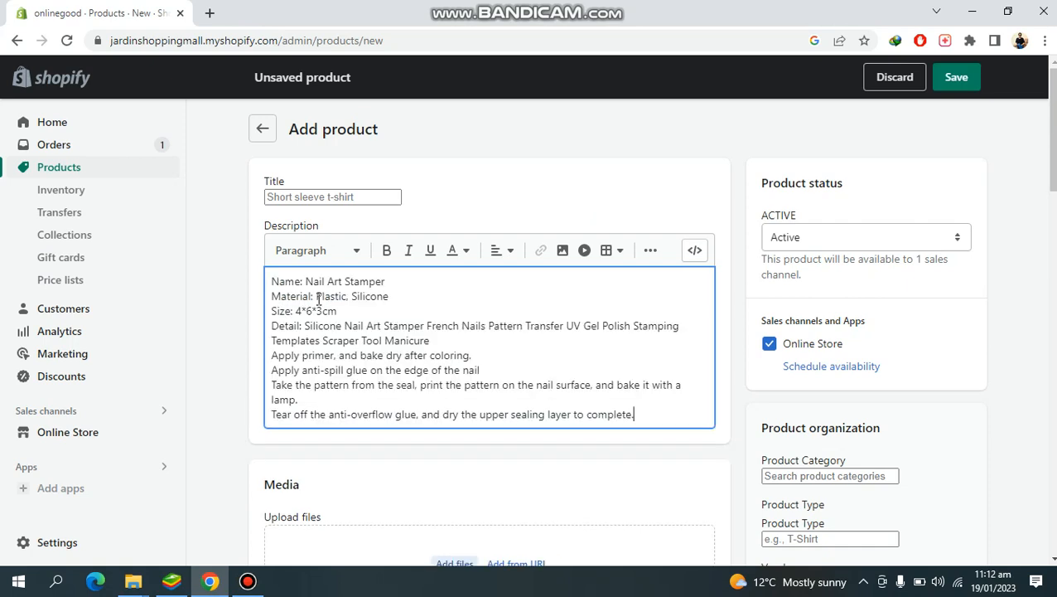
- Format the entire product description as a bulleted list
{"action": "left_click", "coordinate": [277, 272]}
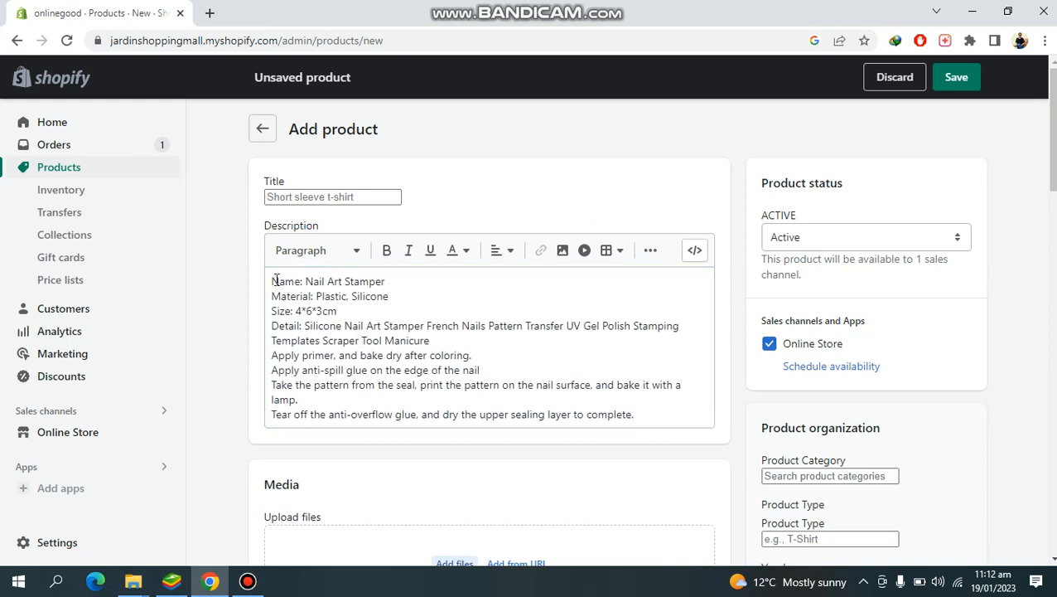
{"action": "left_click", "coordinate": [276, 281]}
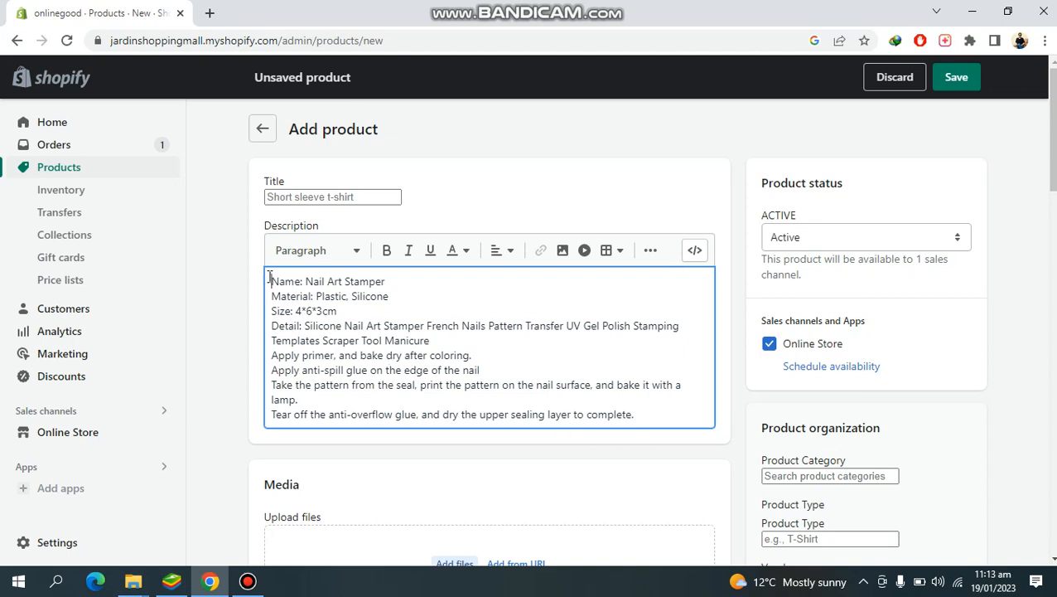
{"action": "left_click_drag", "start_coordinate": [271, 276], "coordinate": [661, 425]}
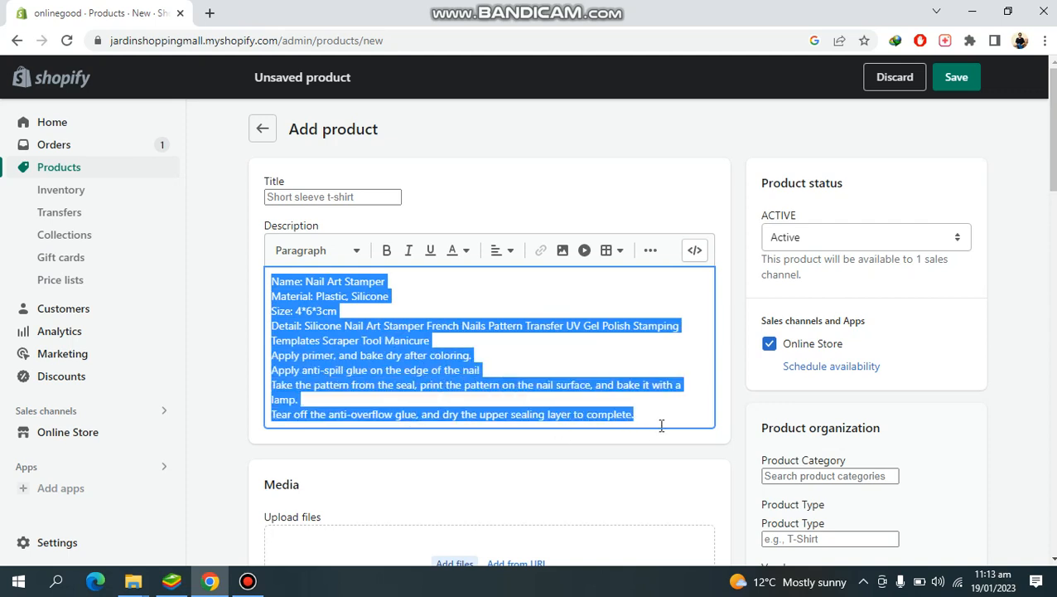
{"action": "left_click", "coordinate": [652, 254]}
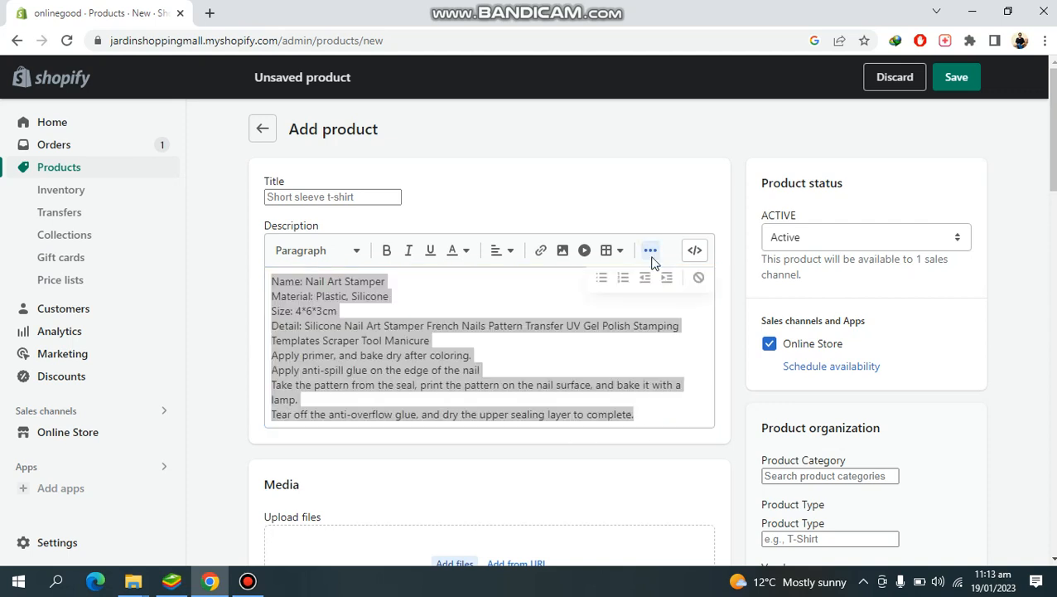
{"action": "left_click", "coordinate": [602, 279]}
{"action": "left_click", "coordinate": [466, 301]}
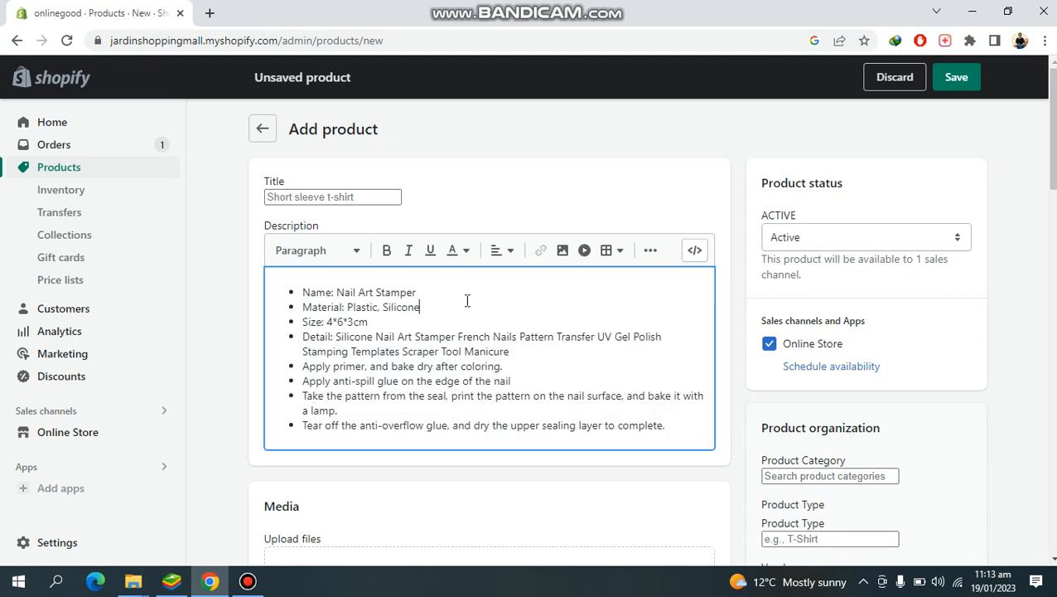
- Copy the name, material and size lines from the description into the product title
{"action": "left_click_drag", "start_coordinate": [302, 290], "coordinate": [381, 322]}
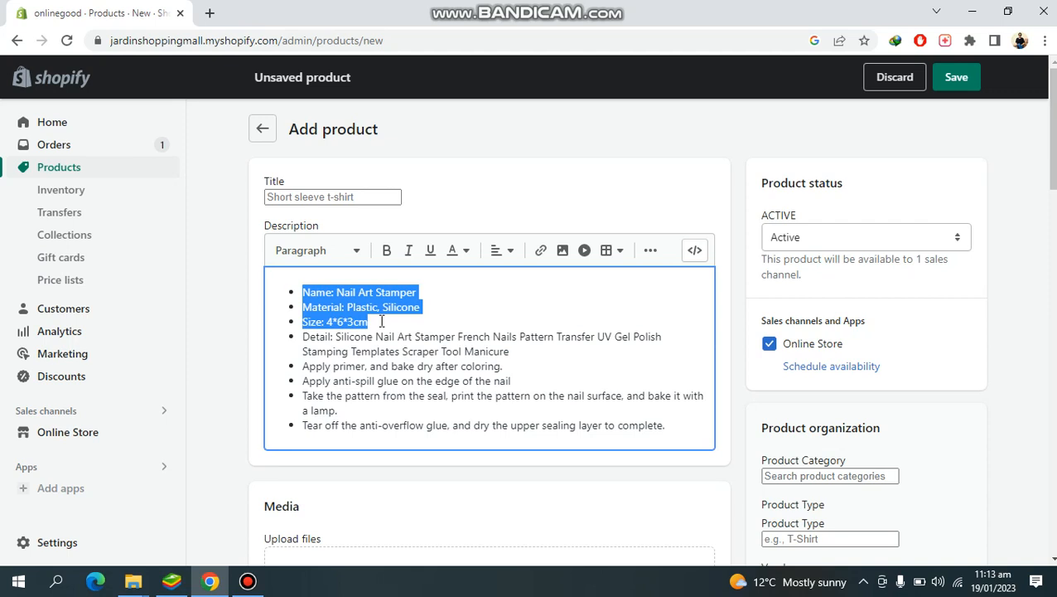
{"action": "left_click", "coordinate": [305, 196]}
{"action": "key", "text": "ctrl+v"}
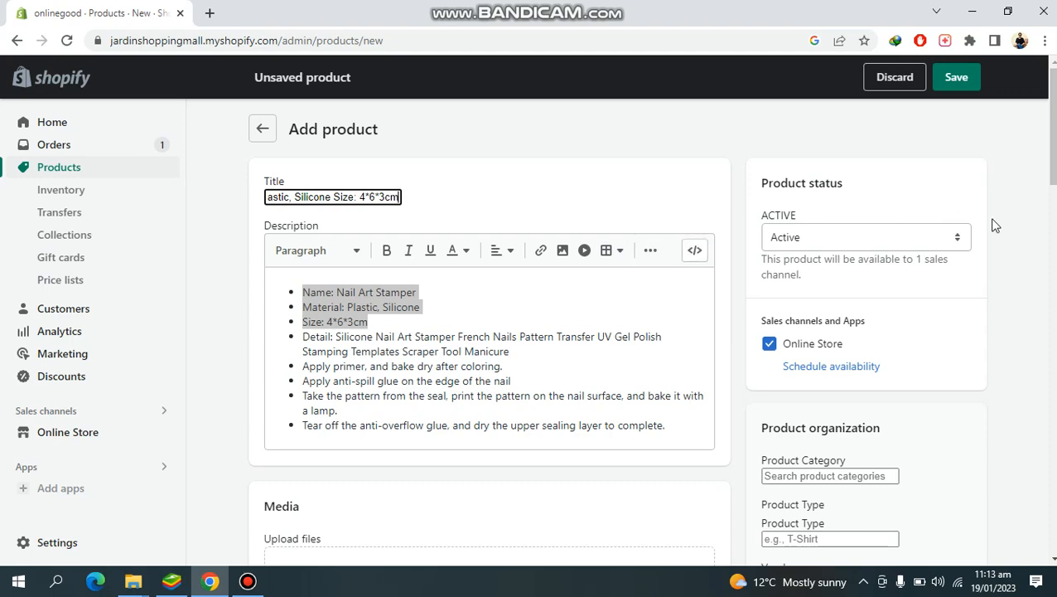
- Set the product category to Cosmetics
{"action": "left_click_drag", "start_coordinate": [1052, 126], "coordinate": [1052, 172]}
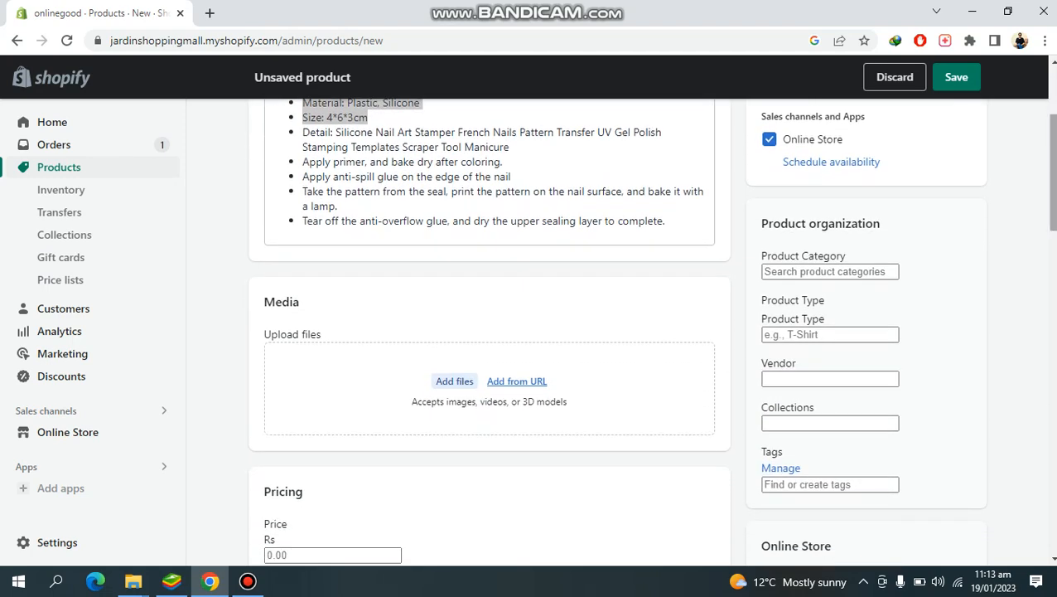
{"action": "left_click", "coordinate": [803, 271]}
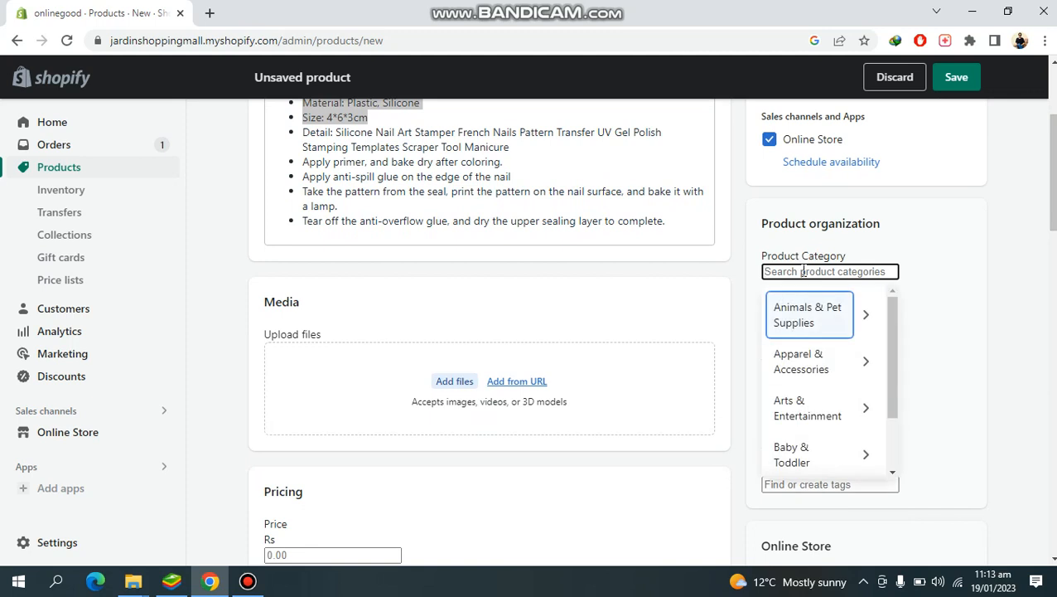
{"action": "type", "text": "com"}
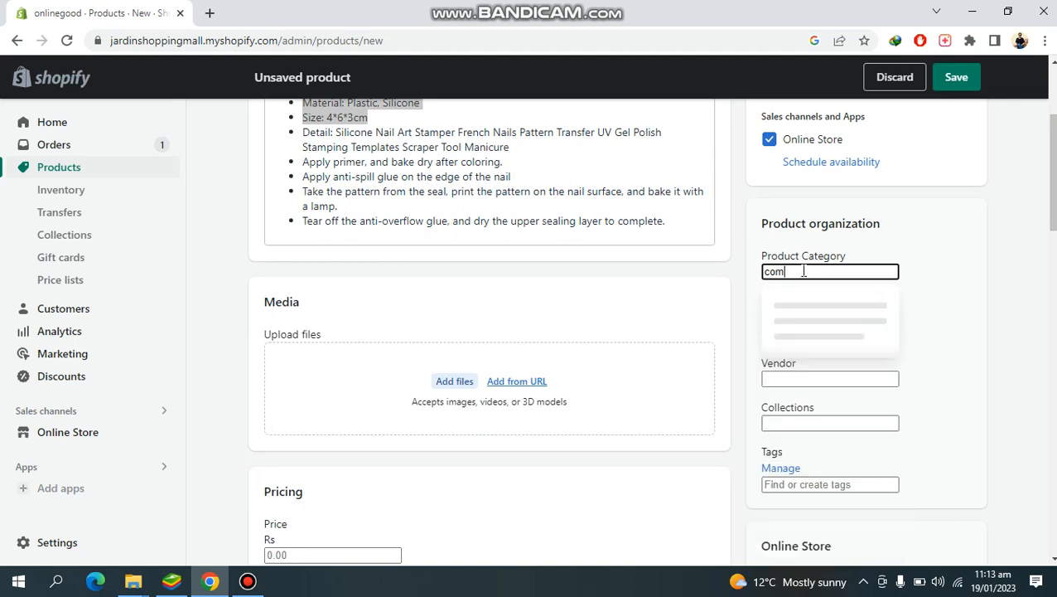
{"action": "type", "text": "et"}
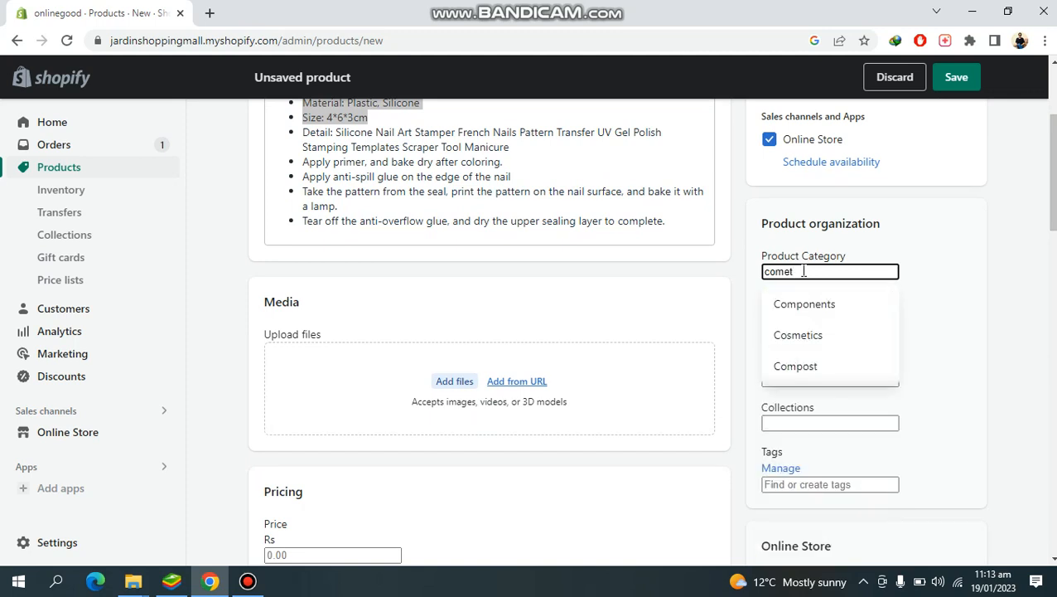
{"action": "type", "text": "ics"}
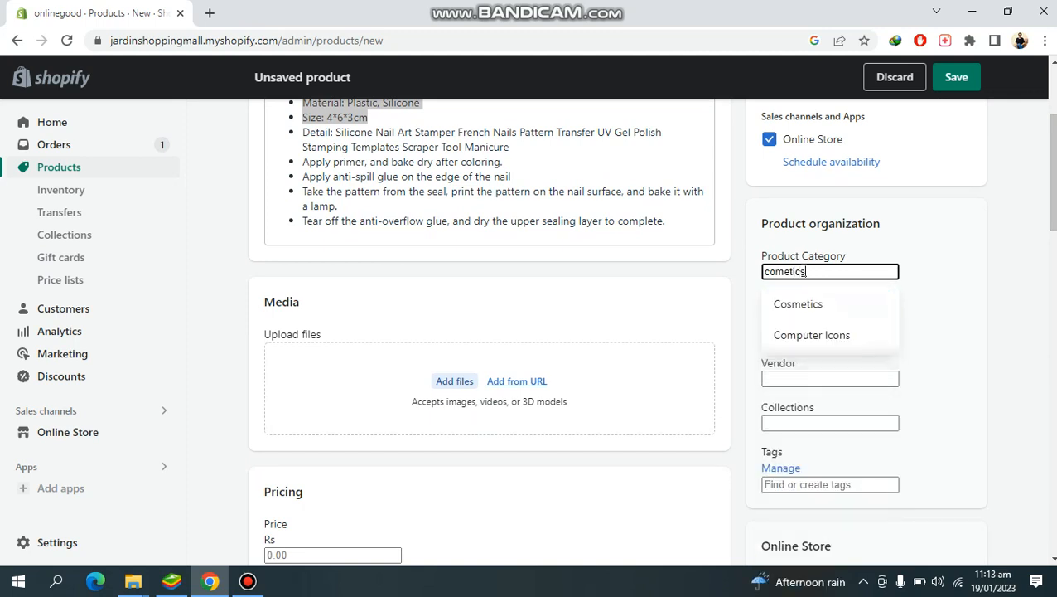
{"action": "left_click", "coordinate": [803, 305]}
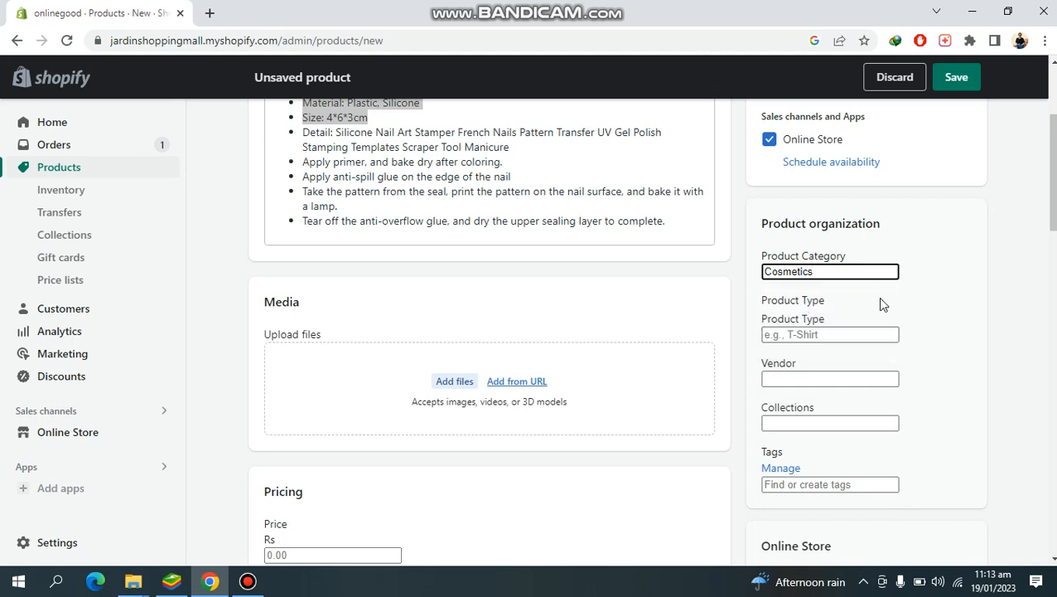
- Set the product type to face and add the product to the Face collection
{"action": "left_click", "coordinate": [818, 332]}
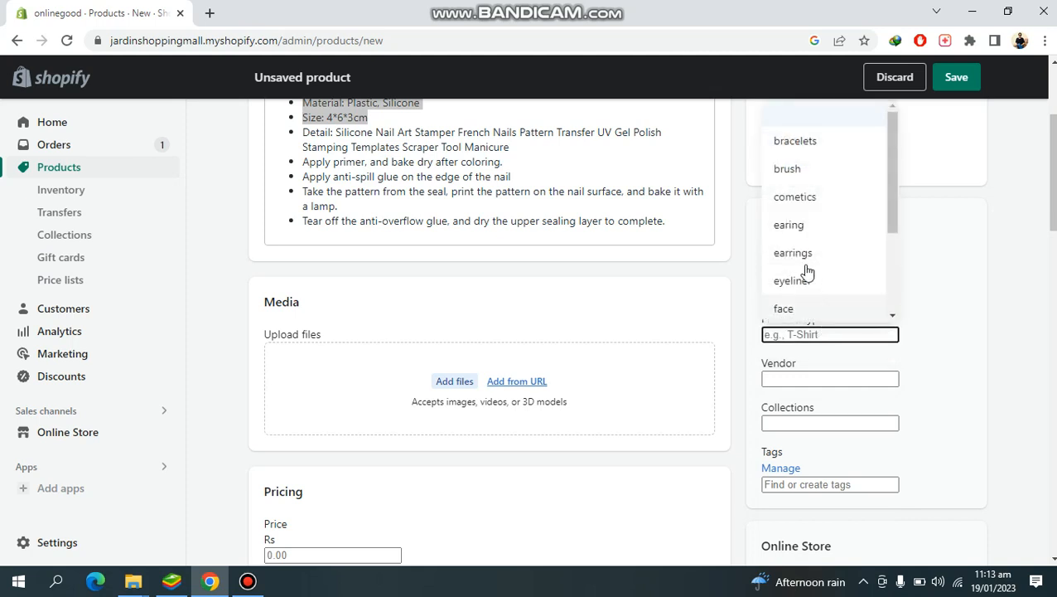
{"action": "left_click", "coordinate": [796, 310]}
{"action": "left_click", "coordinate": [781, 421]}
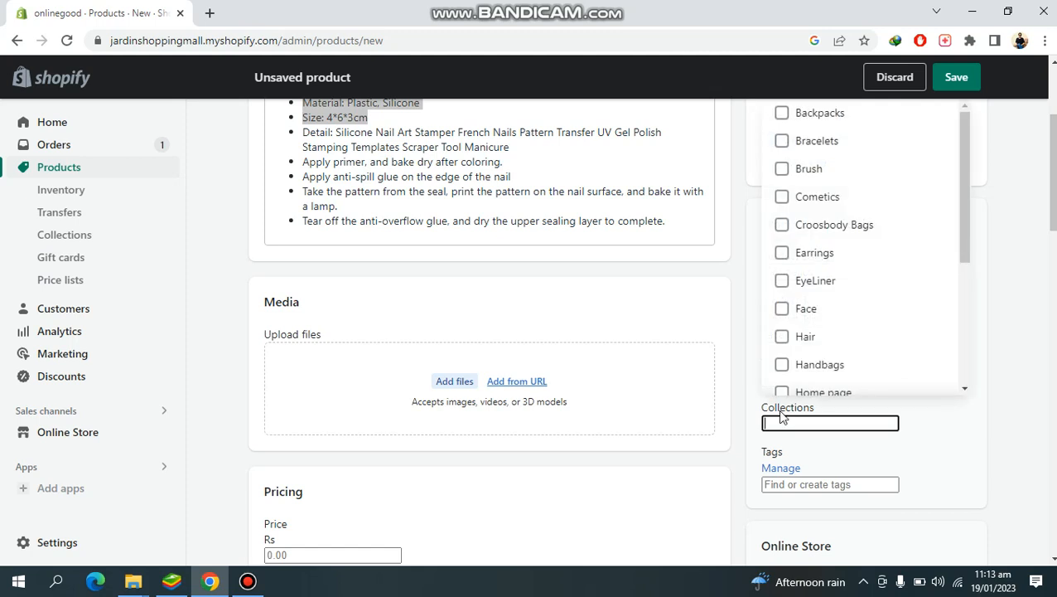
{"action": "left_click", "coordinate": [811, 316]}
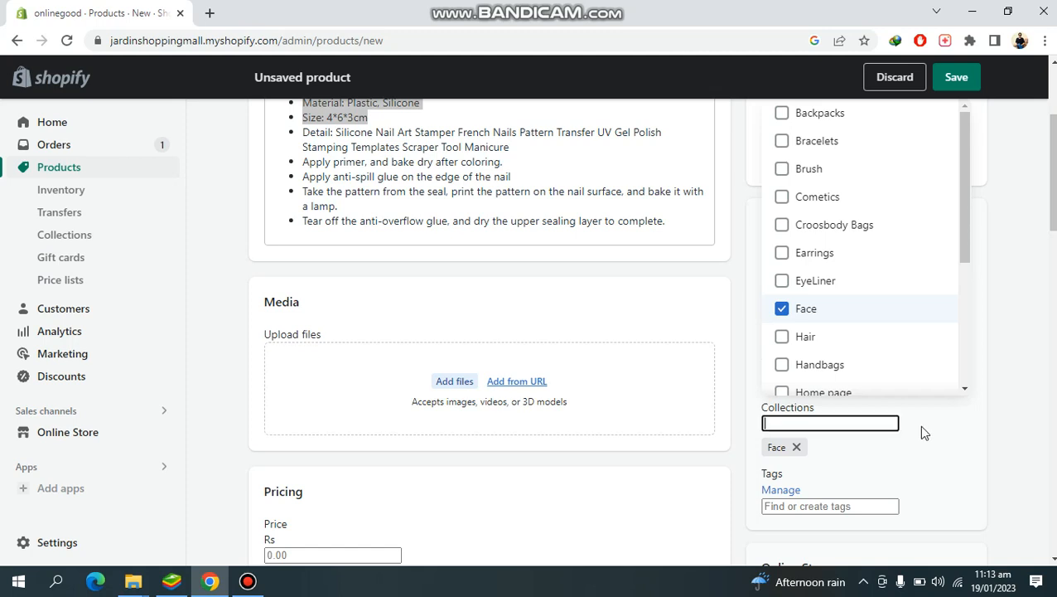
- Upload the nail stamper images beginning with 0151b150 and 25a54810 from the Saved Pictures folder as product media
{"action": "left_click", "coordinate": [450, 383]}
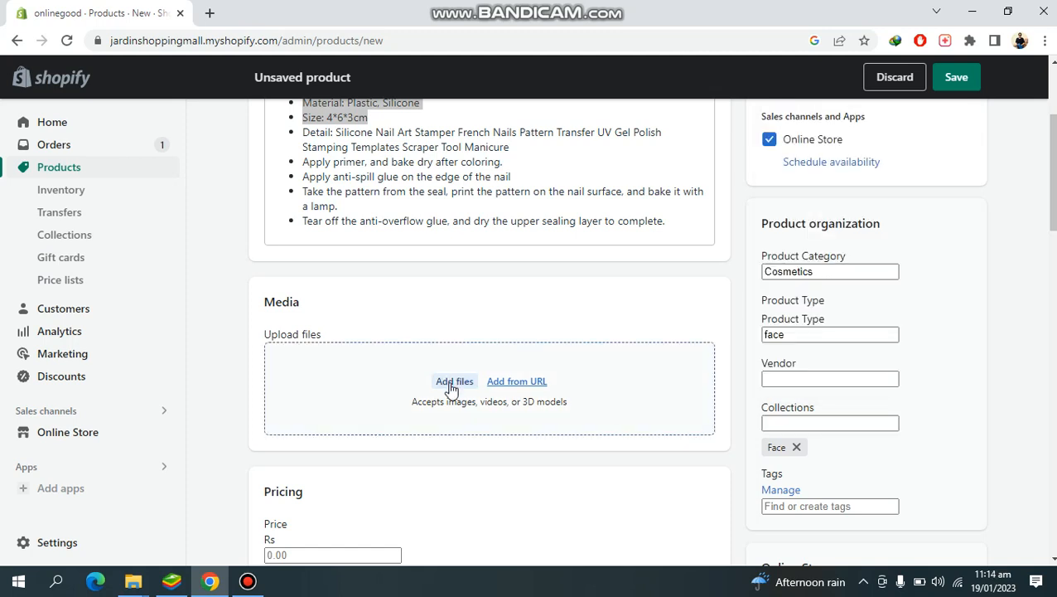
{"action": "left_click", "coordinate": [449, 385]}
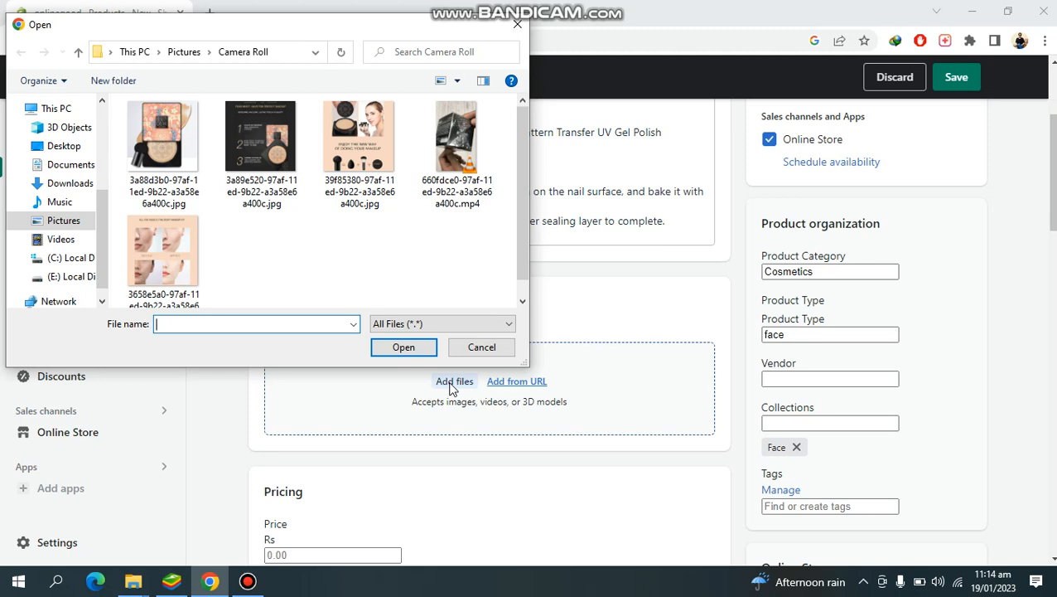
{"action": "left_click", "coordinate": [68, 219]}
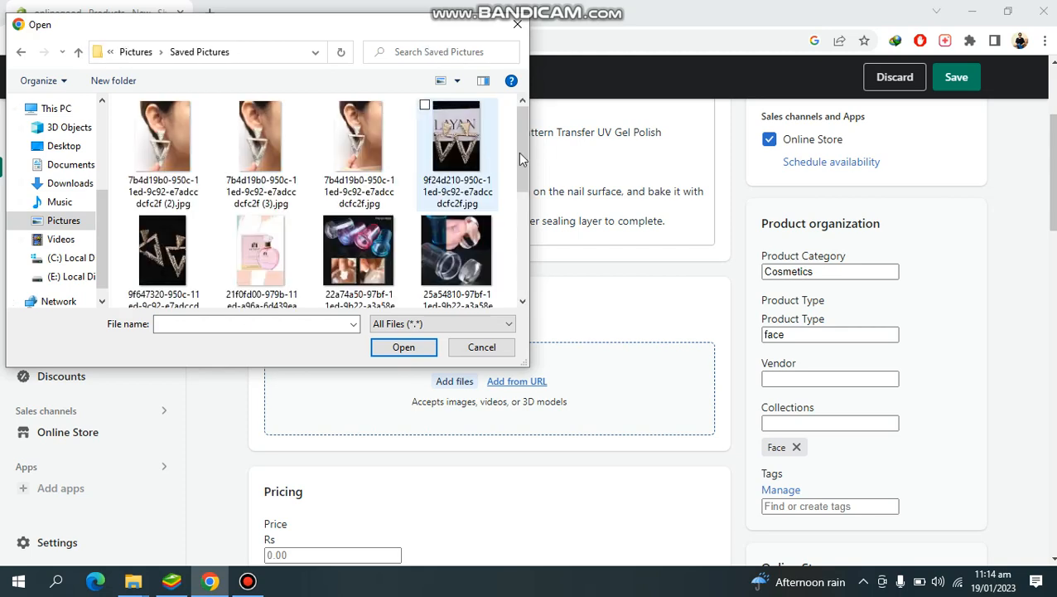
{"action": "left_click_drag", "start_coordinate": [524, 223], "coordinate": [512, 260]}
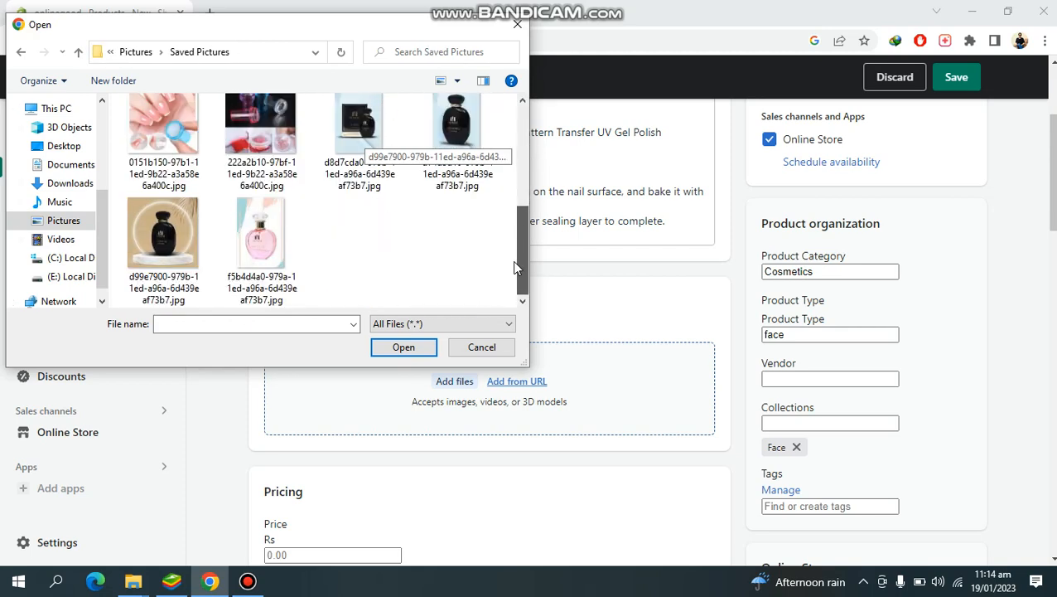
{"action": "left_click", "coordinate": [149, 135]}
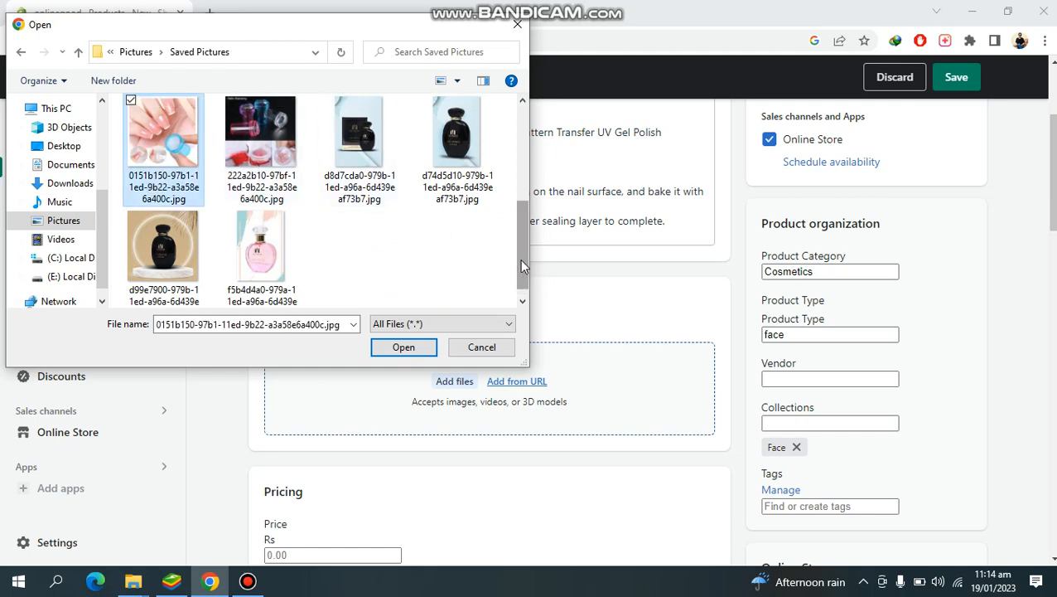
{"action": "left_click_drag", "start_coordinate": [524, 265], "coordinate": [524, 214]}
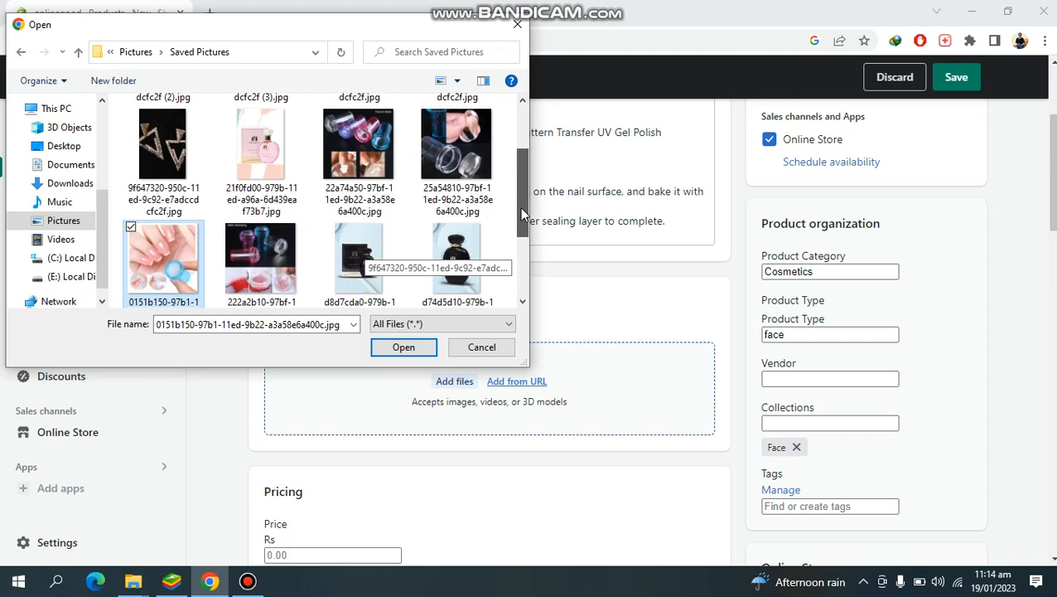
{"action": "left_click", "coordinate": [370, 149]}
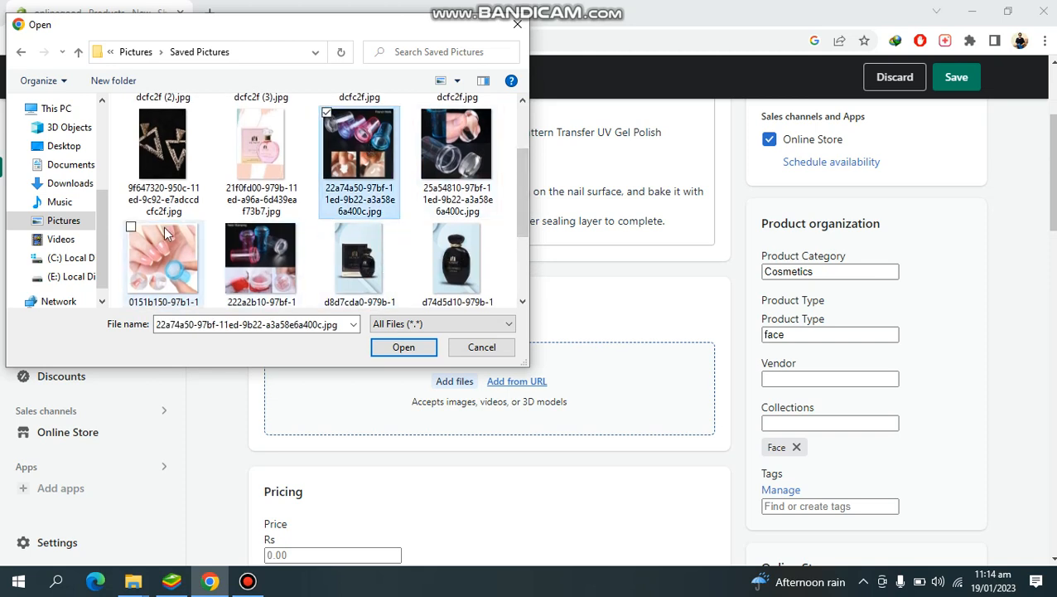
{"action": "left_click", "coordinate": [162, 259], "text": "ctrl"}
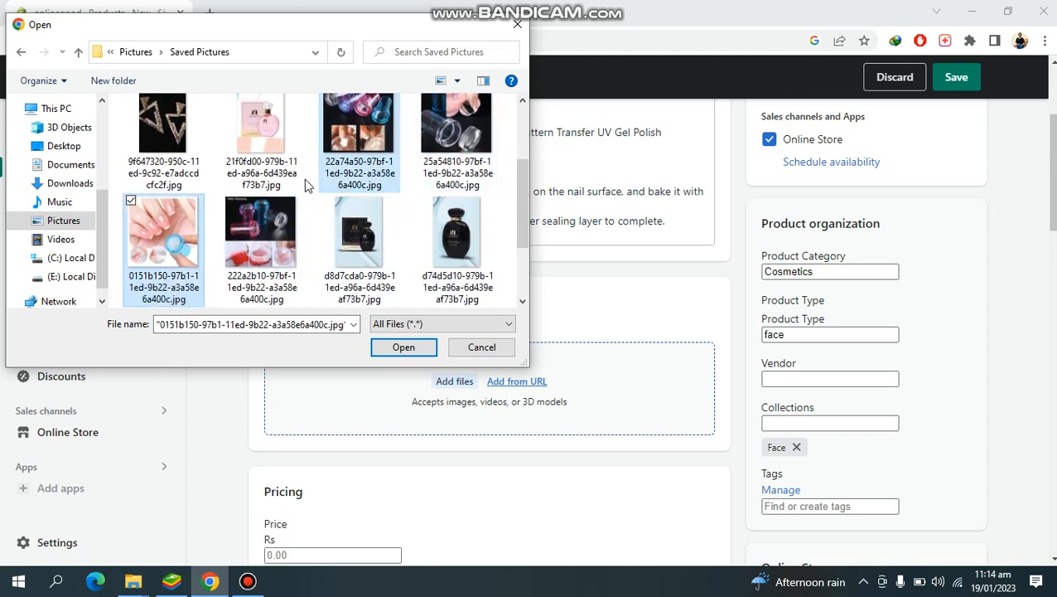
{"action": "left_click", "coordinate": [370, 134], "text": "ctrl"}
{"action": "left_click", "coordinate": [445, 146], "text": "ctrl"}
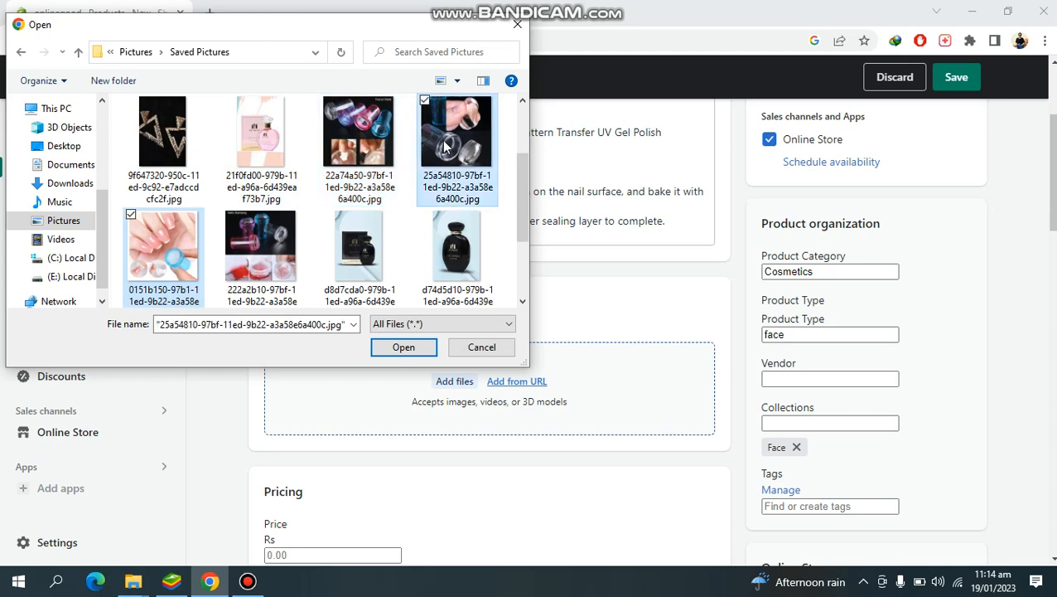
{"action": "left_click", "coordinate": [404, 347]}
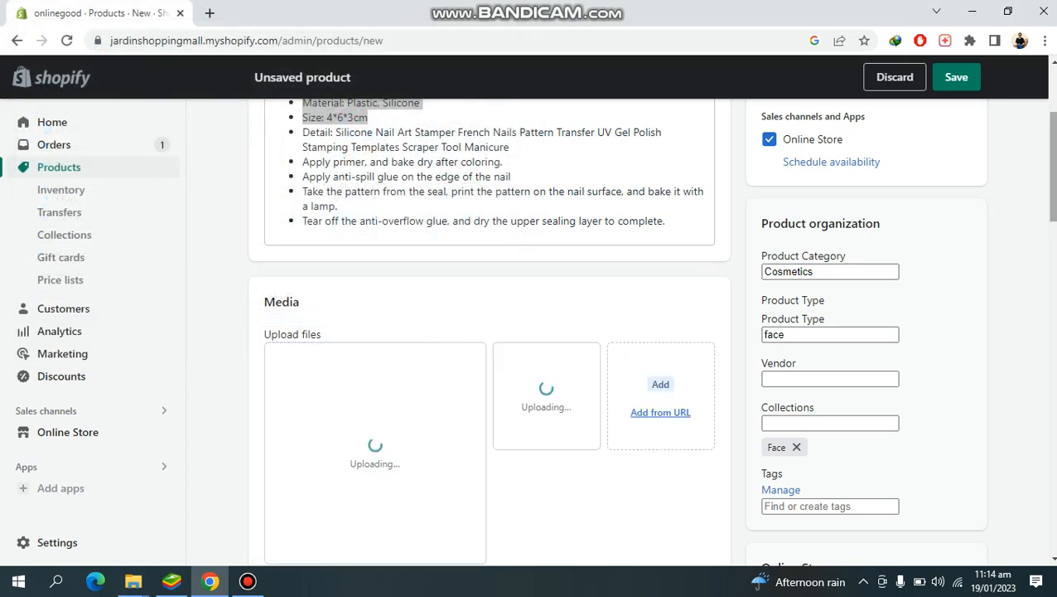
- Check the nail art stamper's supplier price in BlueStacks, and turn off charging tax on the product in Shopify
{"action": "left_click_drag", "start_coordinate": [1049, 199], "coordinate": [1050, 312]}
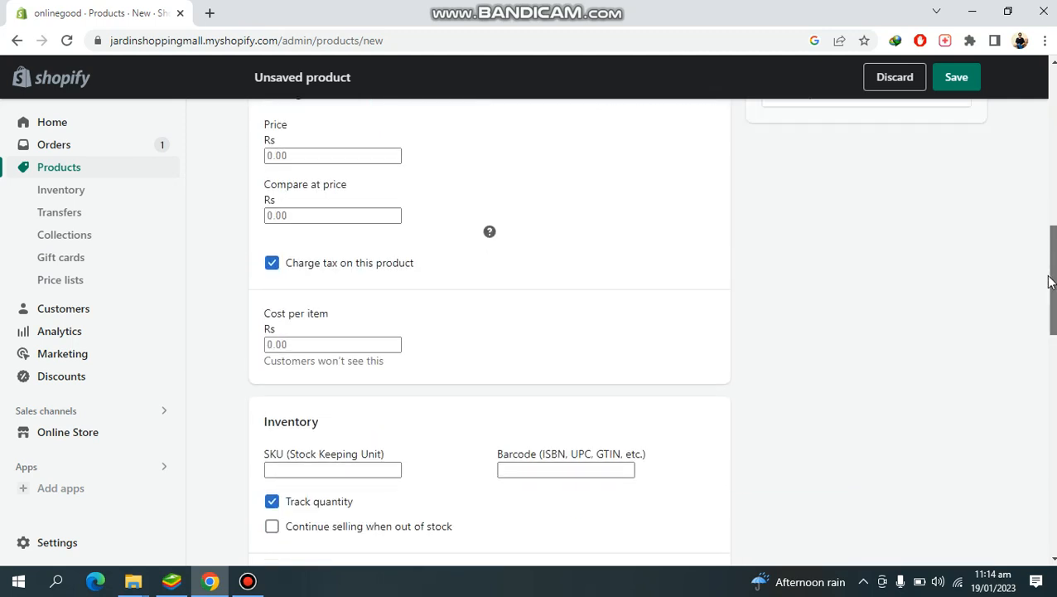
{"action": "left_click", "coordinate": [292, 160]}
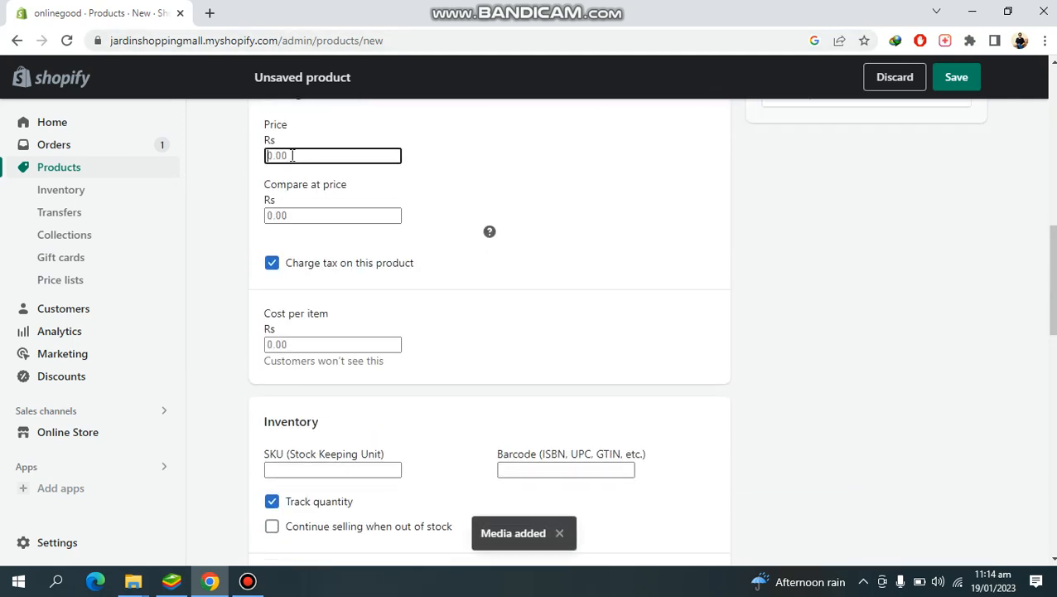
{"action": "left_click", "coordinate": [172, 584]}
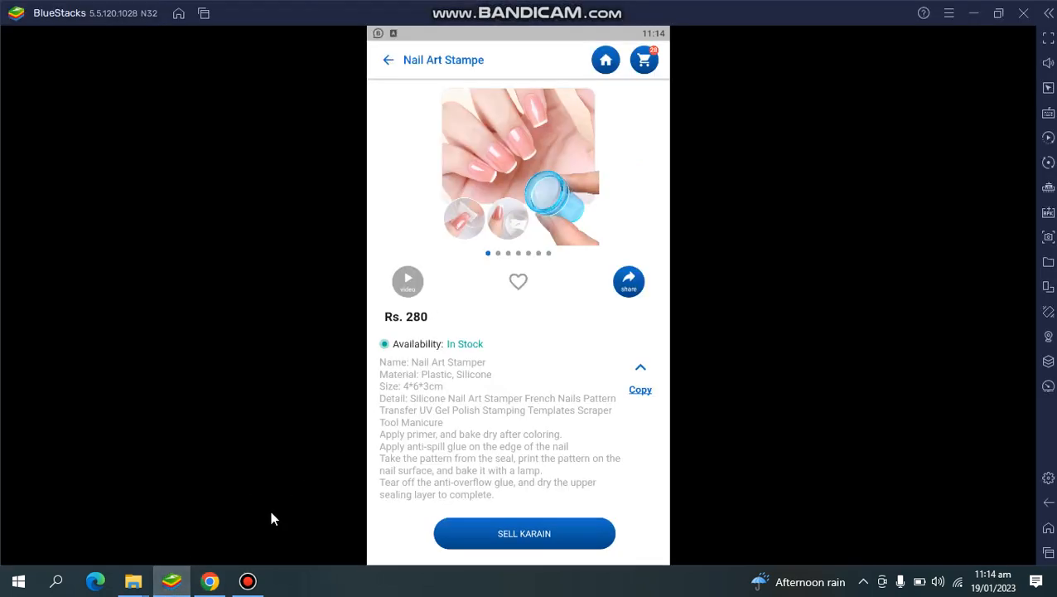
{"action": "left_click", "coordinate": [181, 585]}
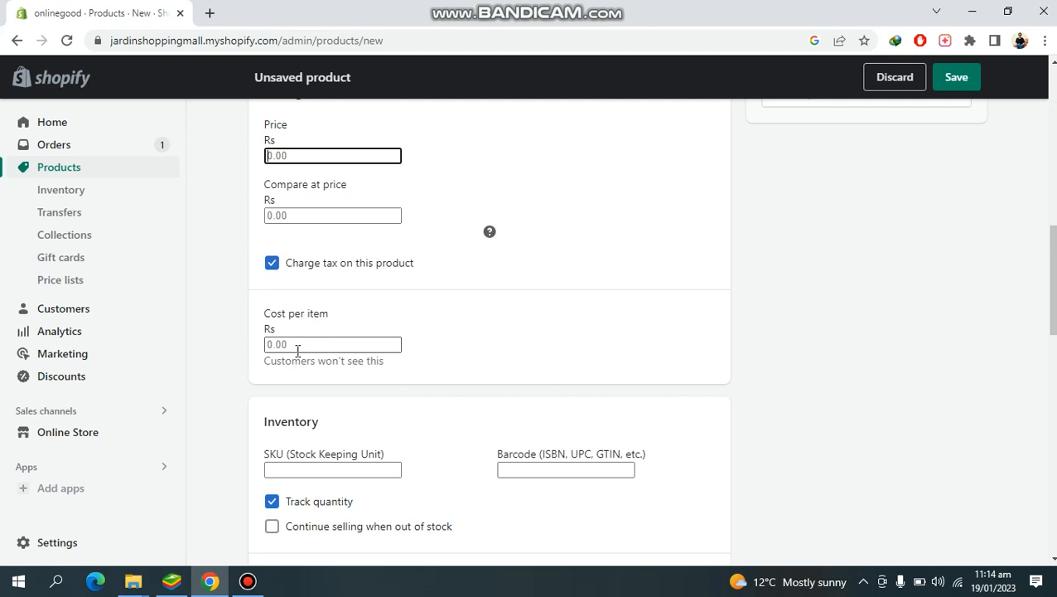
{"action": "left_click", "coordinate": [273, 264]}
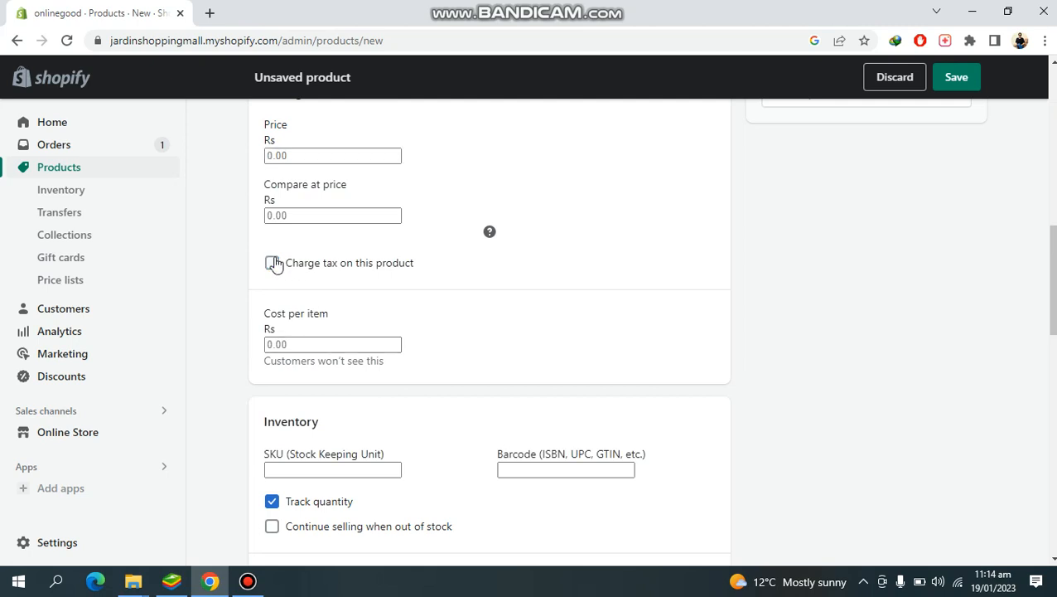
- In BlueStacks, open the stamper's selling form, enable customer delivery and set the profit to Rs. 200
{"action": "left_click", "coordinate": [295, 157]}
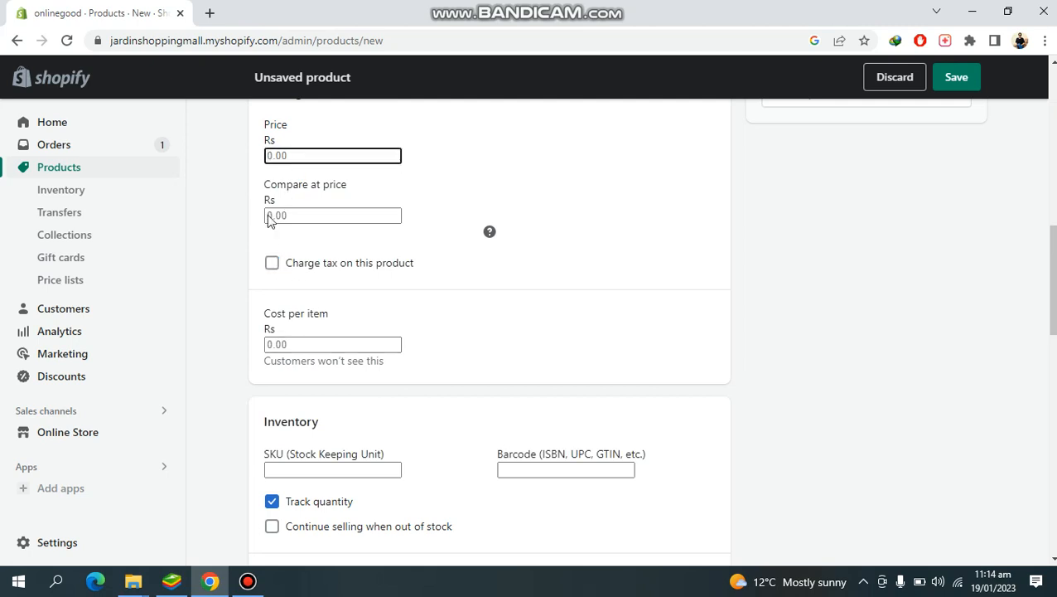
{"action": "left_click", "coordinate": [171, 581]}
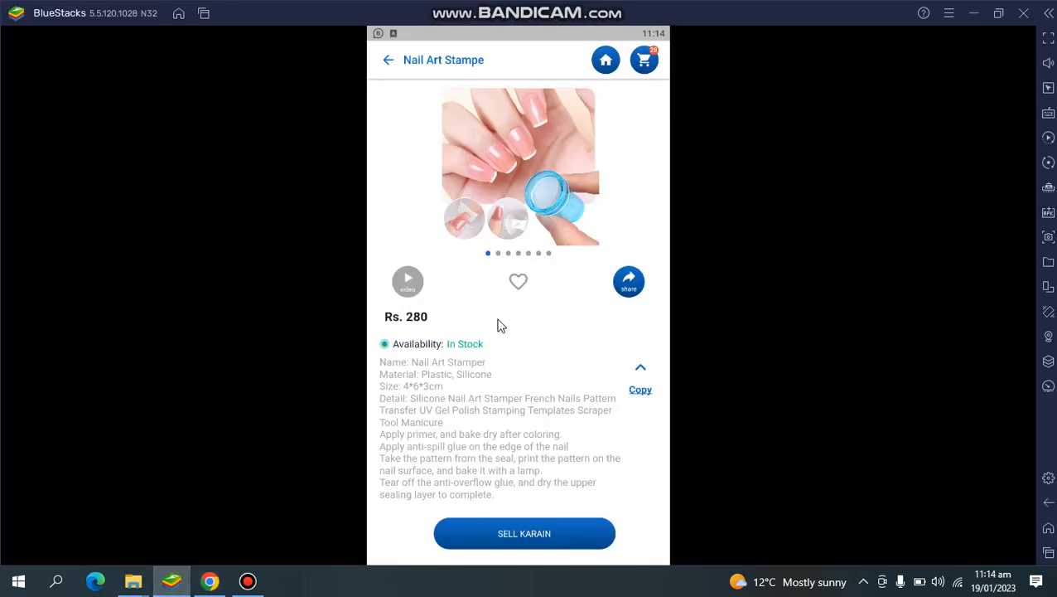
{"action": "left_click", "coordinate": [507, 540]}
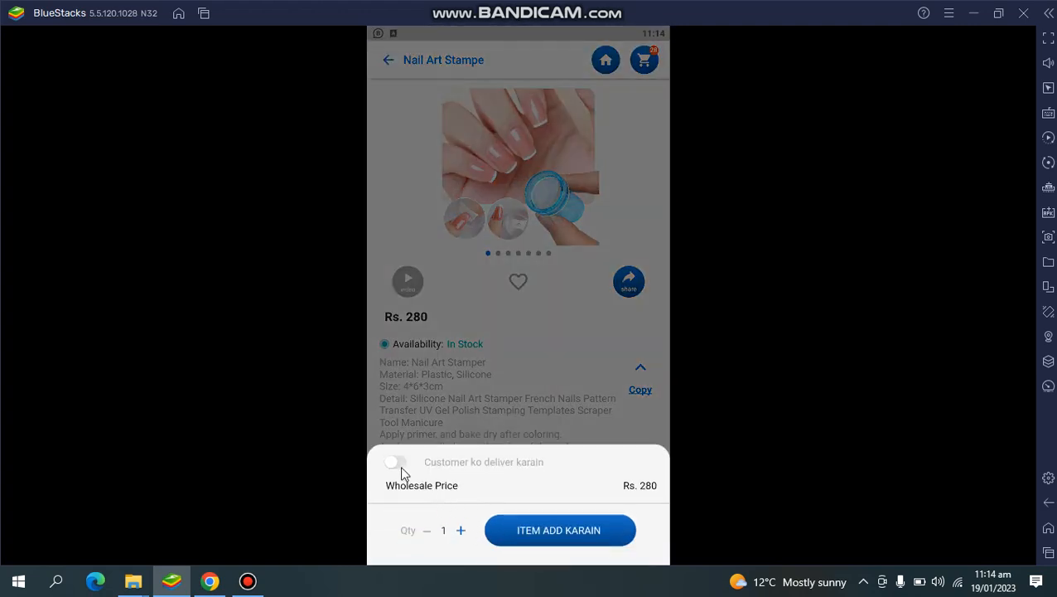
{"action": "left_click", "coordinate": [397, 464]}
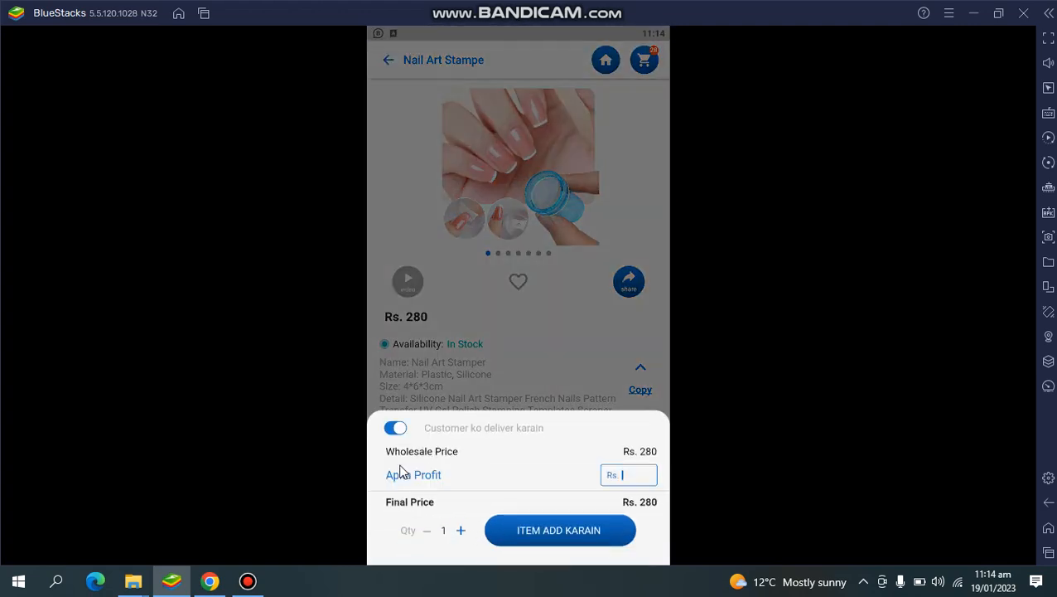
{"action": "left_click", "coordinate": [640, 483]}
{"action": "type", "text": "2"}
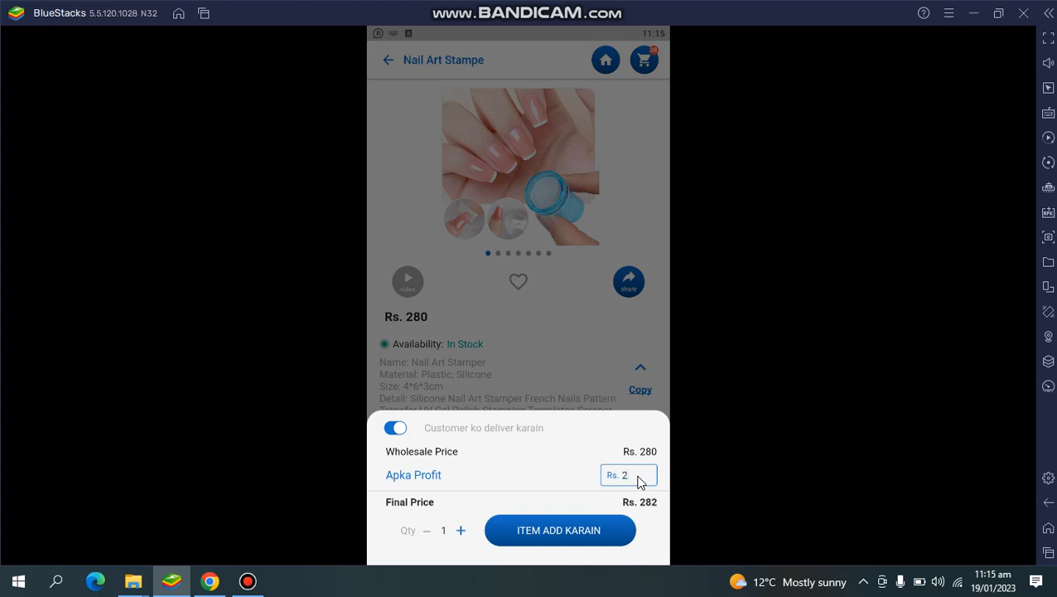
{"action": "type", "text": "00"}
- Return to Shopify and set the product's price to Rs 480 and its cost per item to Rs 280
{"action": "left_click", "coordinate": [209, 581]}
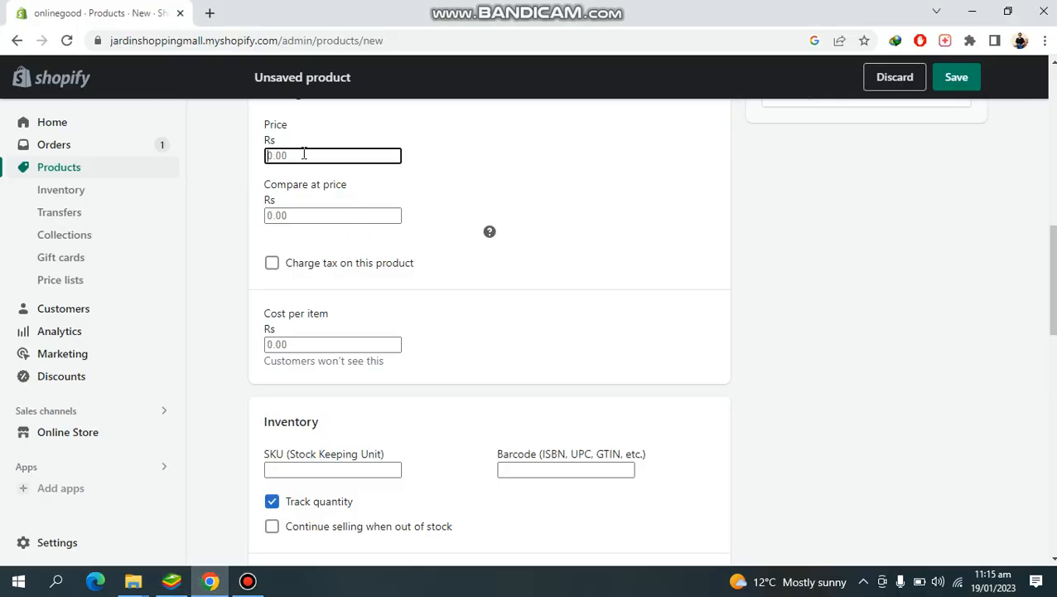
{"action": "type", "text": "480"}
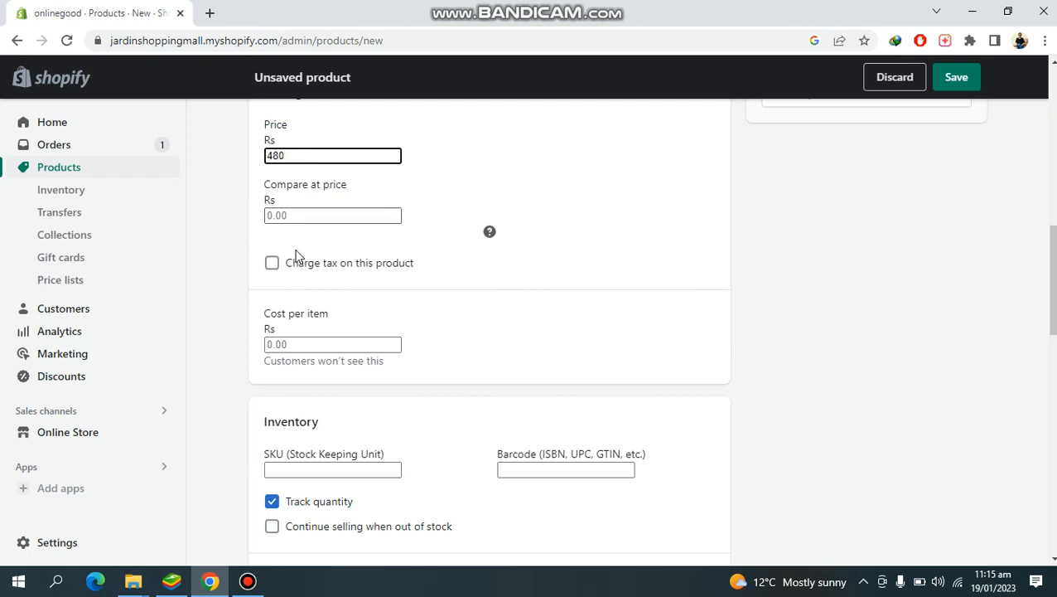
{"action": "left_click", "coordinate": [299, 344]}
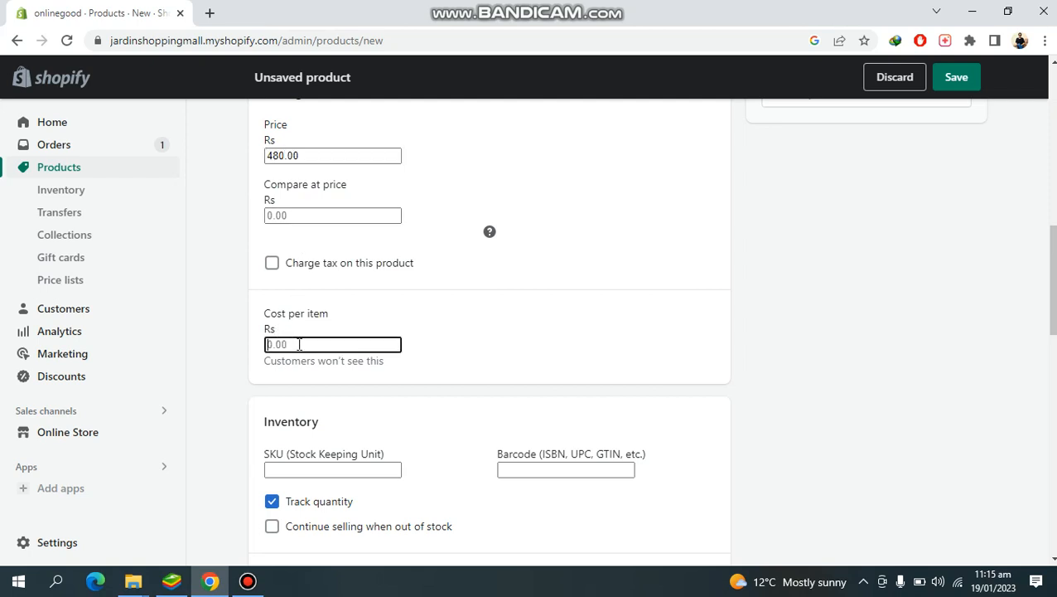
{"action": "type", "text": "2"}
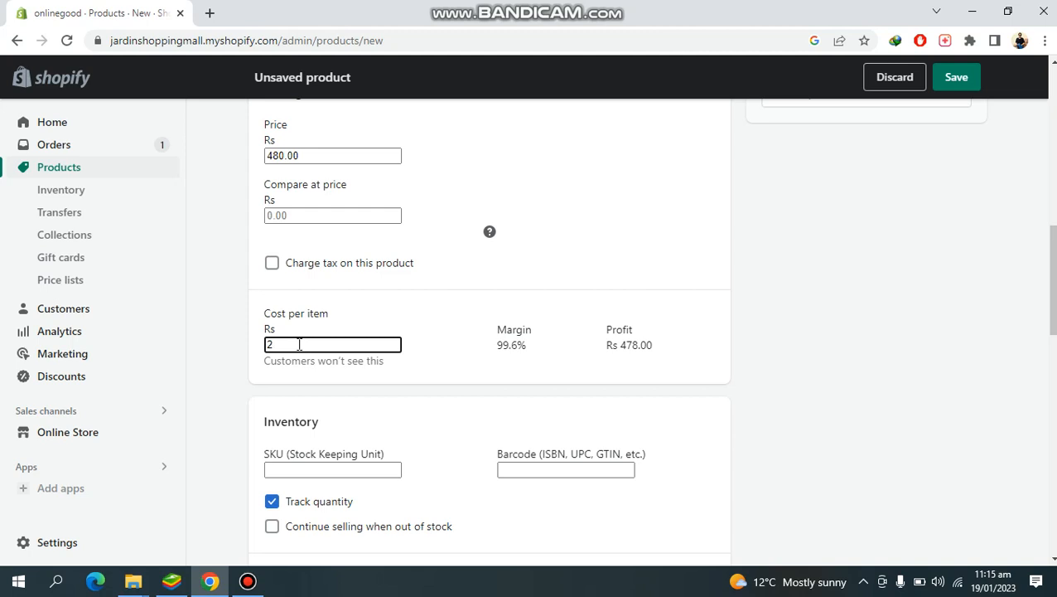
{"action": "type", "text": "80"}
- Set the available quantity at the shop location to 1000
{"action": "left_click_drag", "start_coordinate": [1050, 288], "coordinate": [1052, 363]}
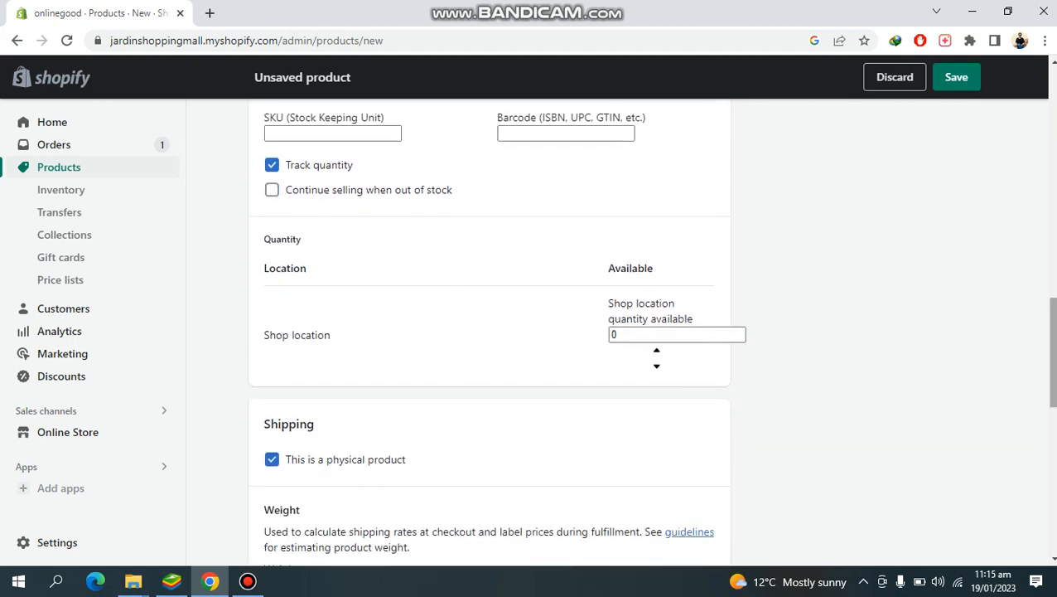
{"action": "left_click", "coordinate": [688, 335]}
{"action": "double_click", "coordinate": [642, 335]}
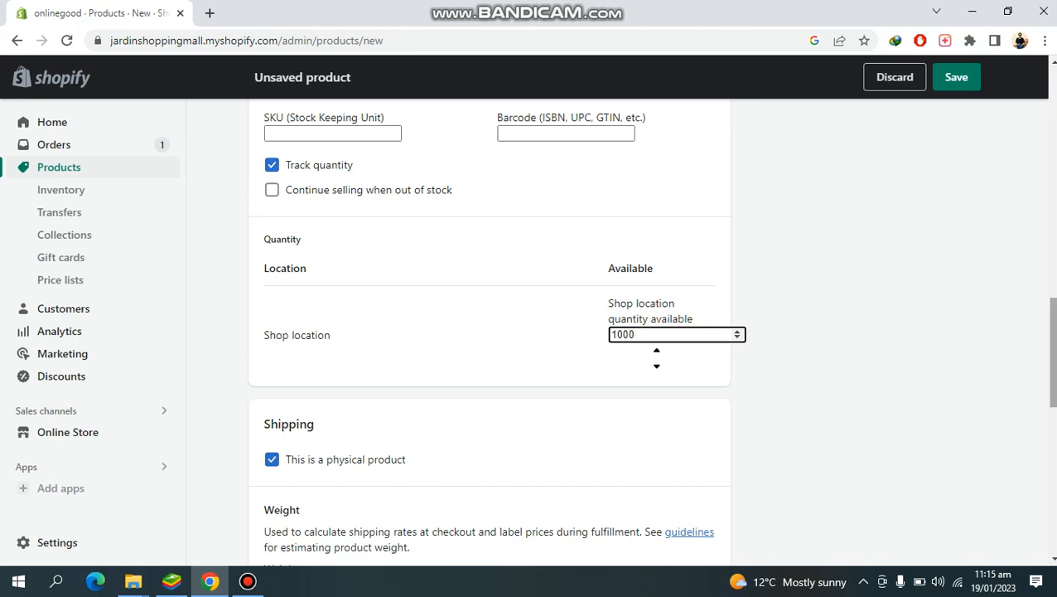
- Set the product's country/region of origin to Pakistan in the customs information
{"action": "scroll", "coordinate": [601, 438], "scroll_direction": "down", "scroll_amount": 4}
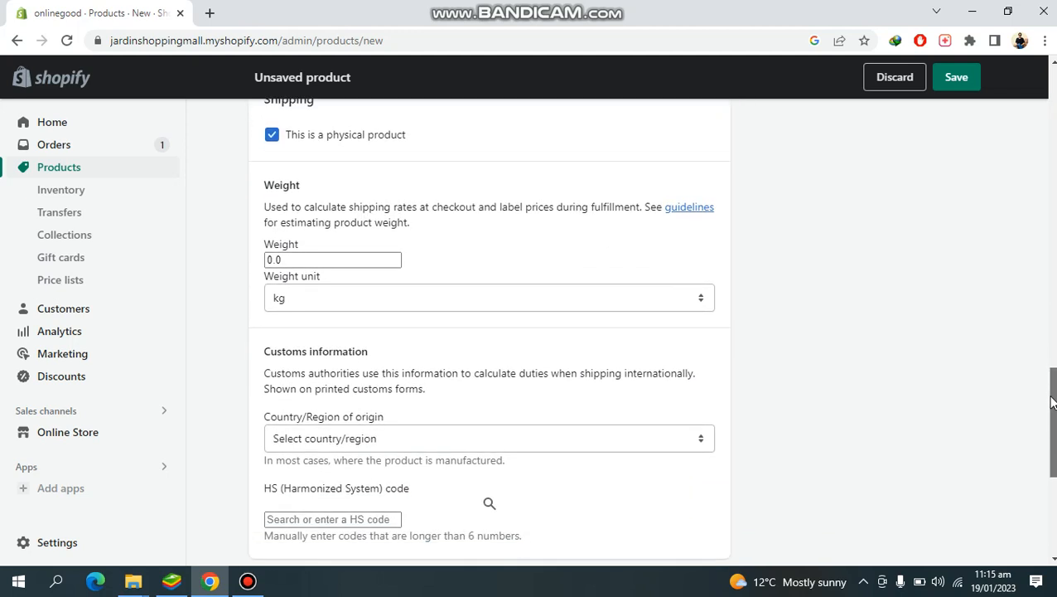
{"action": "left_click", "coordinate": [543, 438]}
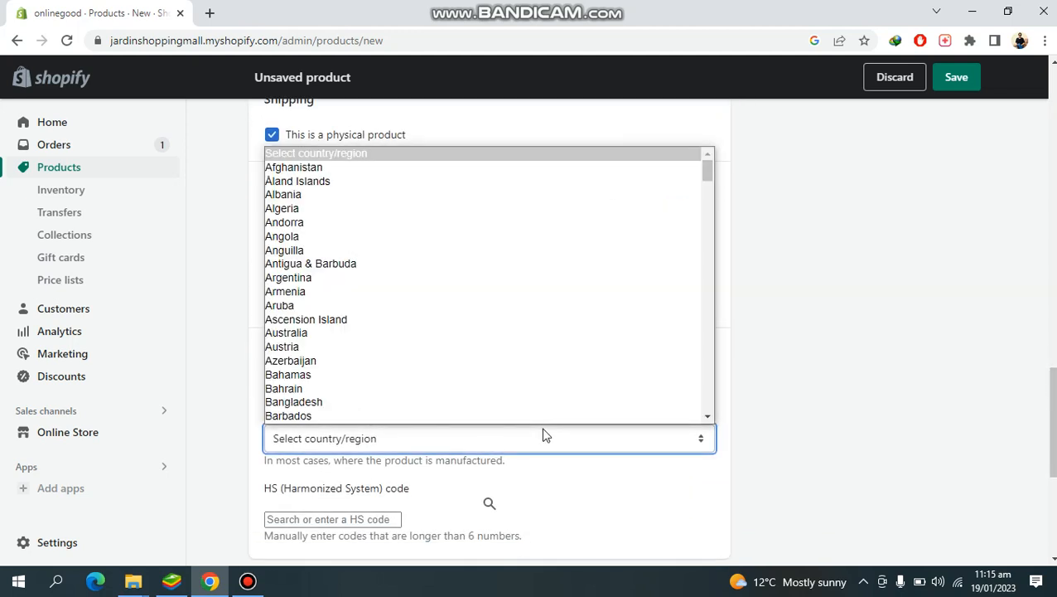
{"action": "key", "text": "p"}
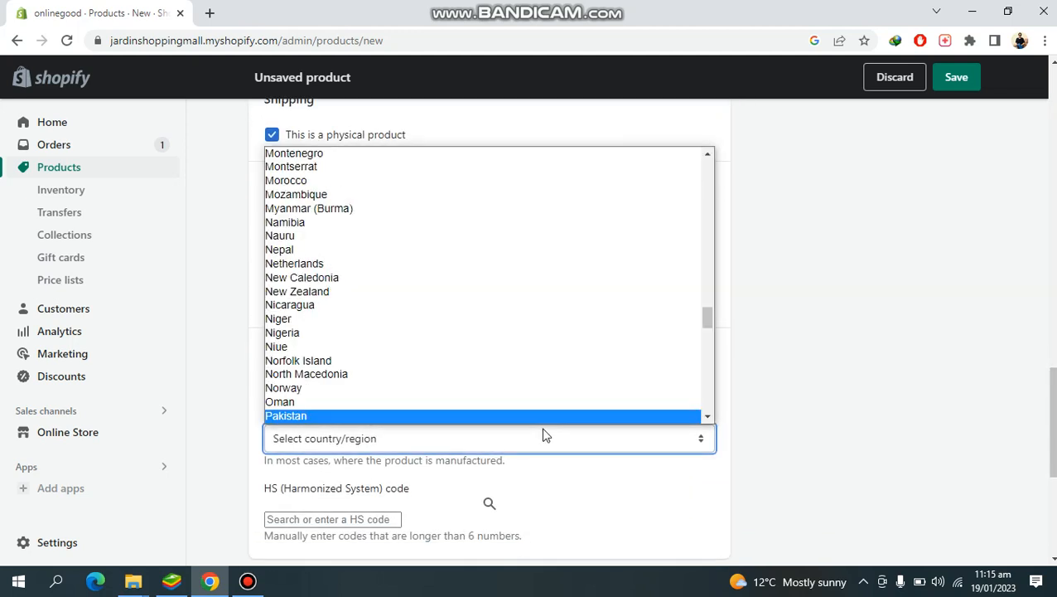
{"action": "key", "text": "Return"}
- Mark the product as having options, like size or color
{"action": "scroll", "coordinate": [1050, 438], "scroll_direction": "down", "scroll_amount": 2}
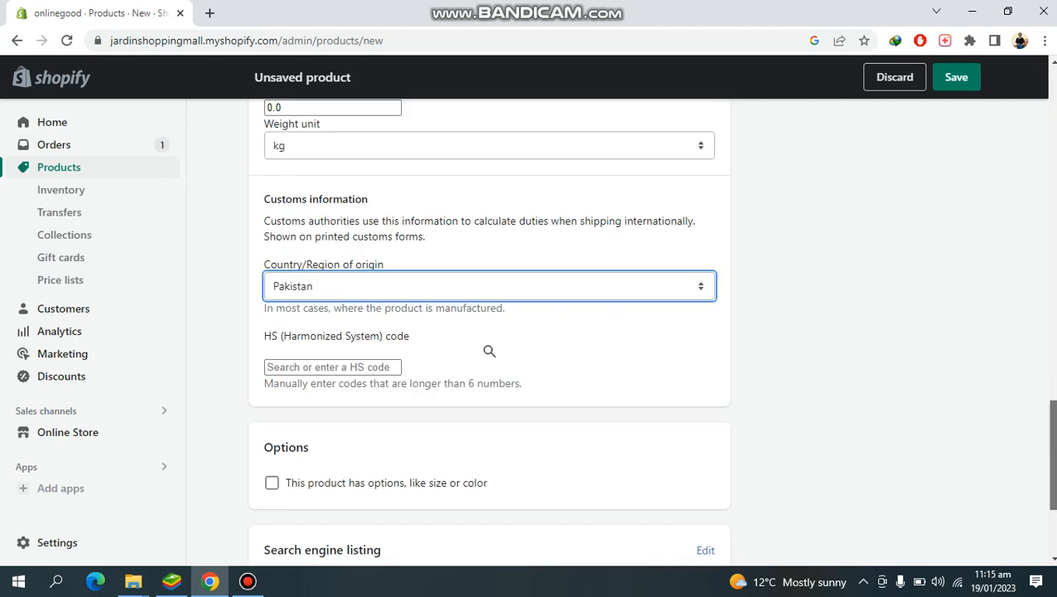
{"action": "left_click_drag", "start_coordinate": [1053, 455], "coordinate": [354, 268]}
{"action": "left_click_drag", "start_coordinate": [1053, 447], "coordinate": [1053, 455]}
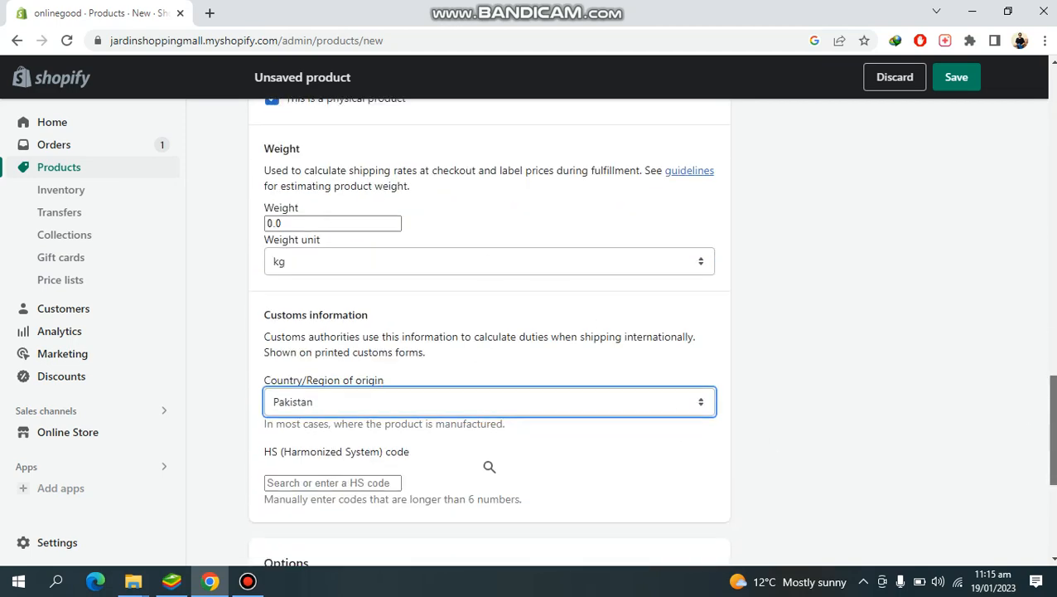
{"action": "scroll", "coordinate": [488, 327], "scroll_direction": "down", "scroll_amount": 1}
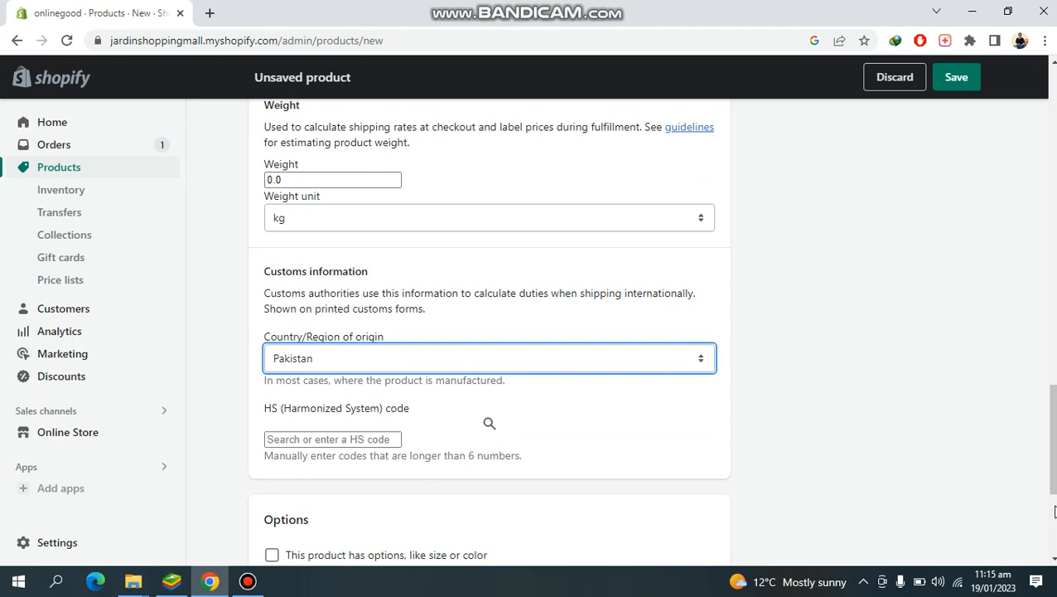
{"action": "scroll", "coordinate": [489, 332], "scroll_direction": "down", "scroll_amount": 3}
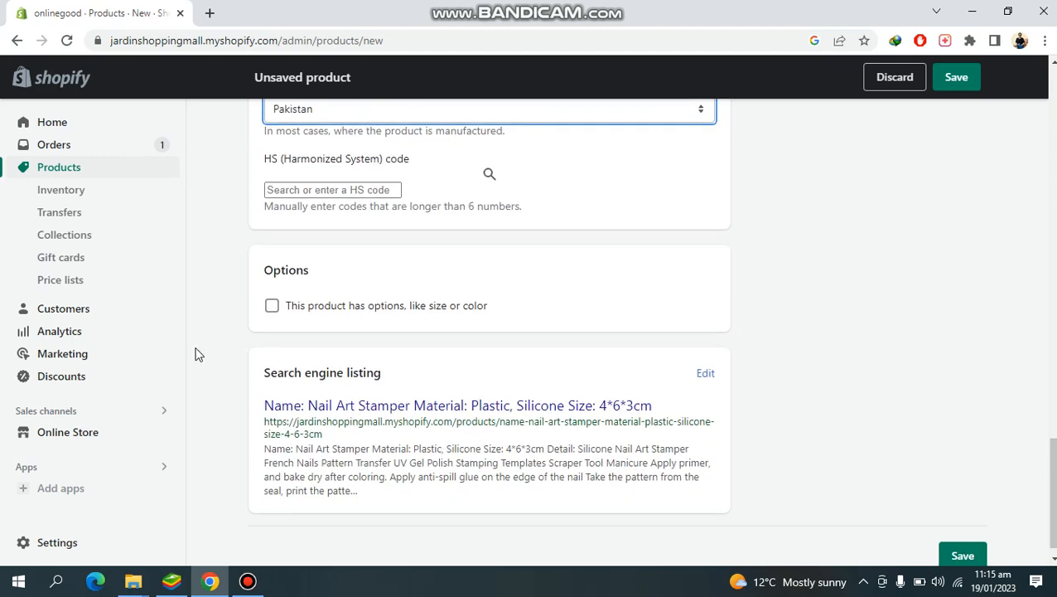
{"action": "left_click", "coordinate": [272, 306]}
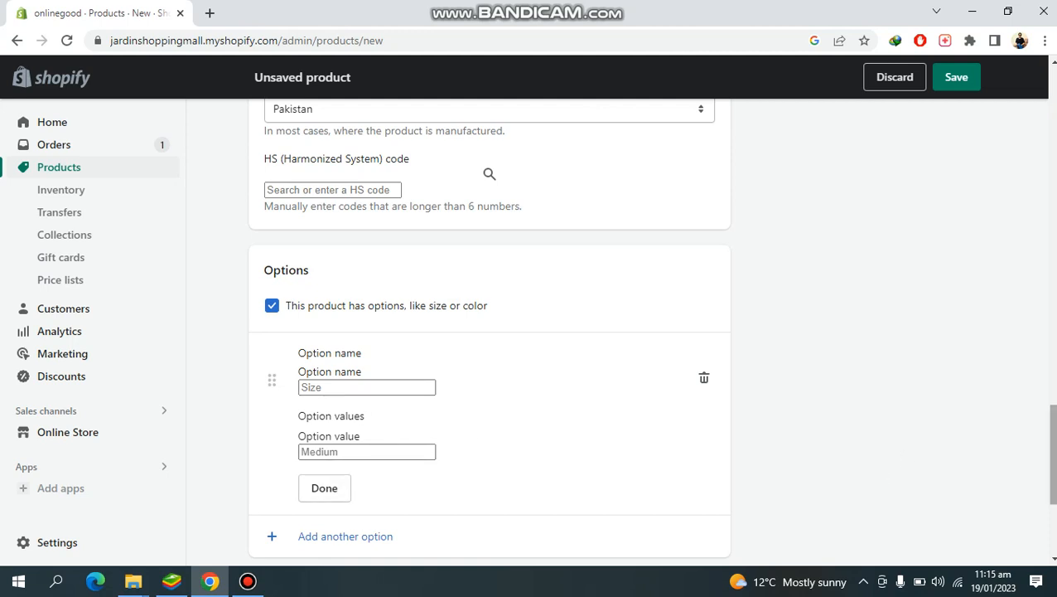
{"action": "scroll", "coordinate": [489, 173], "scroll_direction": "down", "scroll_amount": 3}
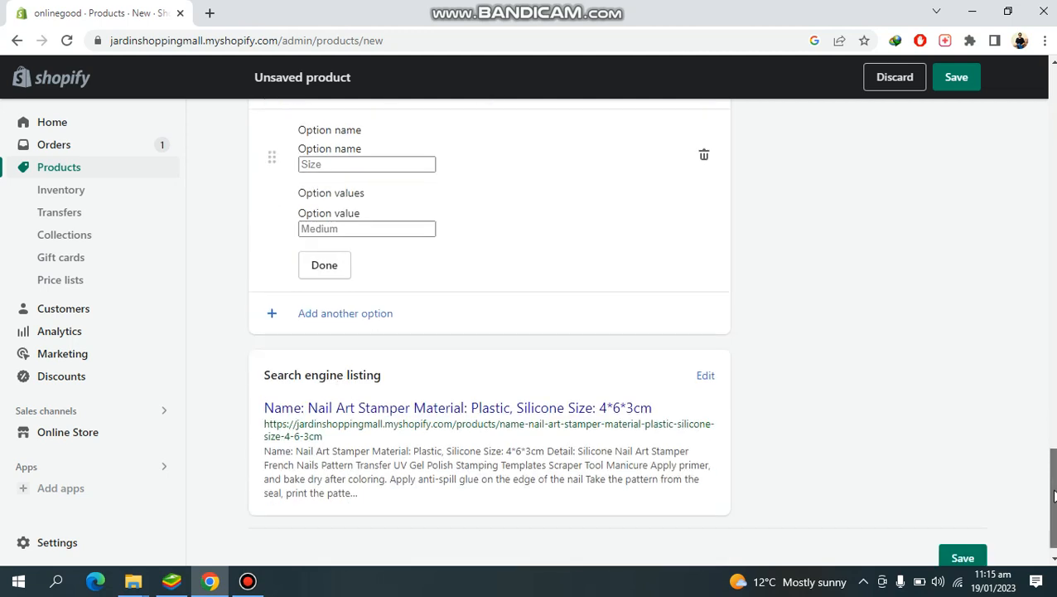
- Unmark the product as having options, like size or color, and save the new product
{"action": "left_click", "coordinate": [369, 304]}
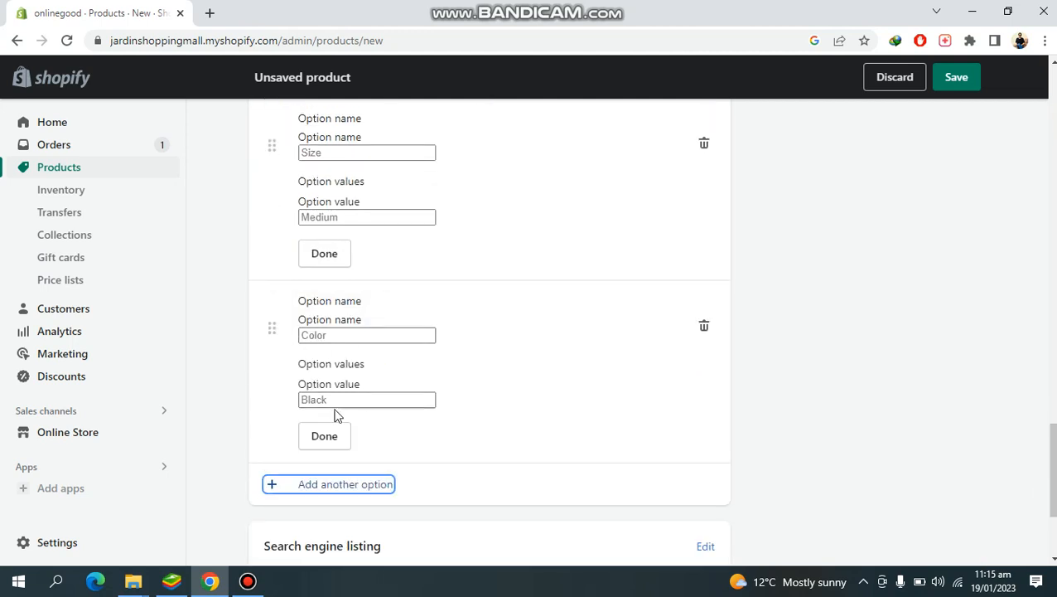
{"action": "left_click_drag", "start_coordinate": [1050, 495], "coordinate": [1050, 422]}
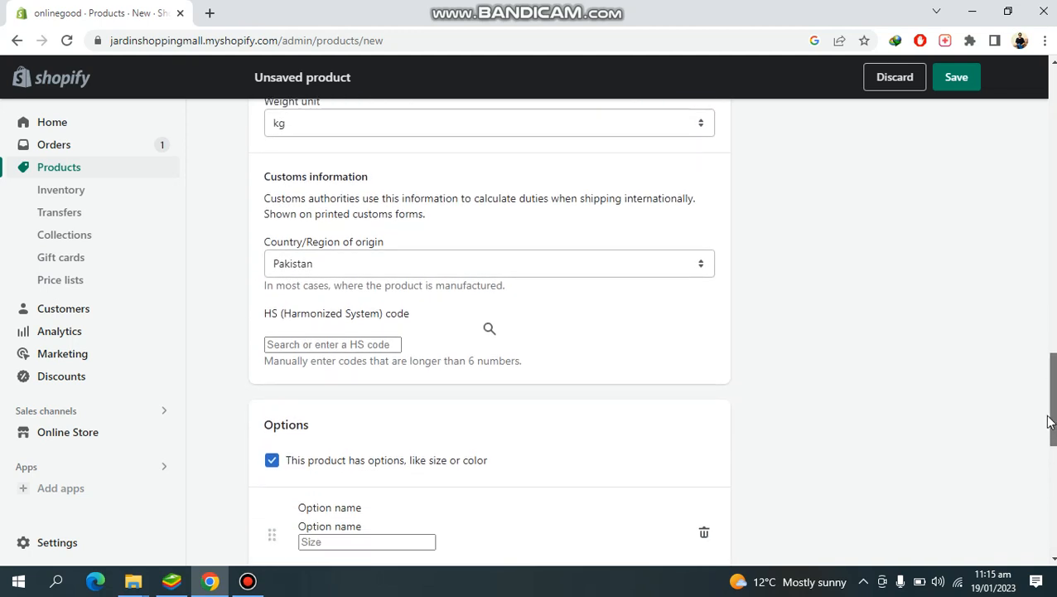
{"action": "left_click", "coordinate": [273, 461]}
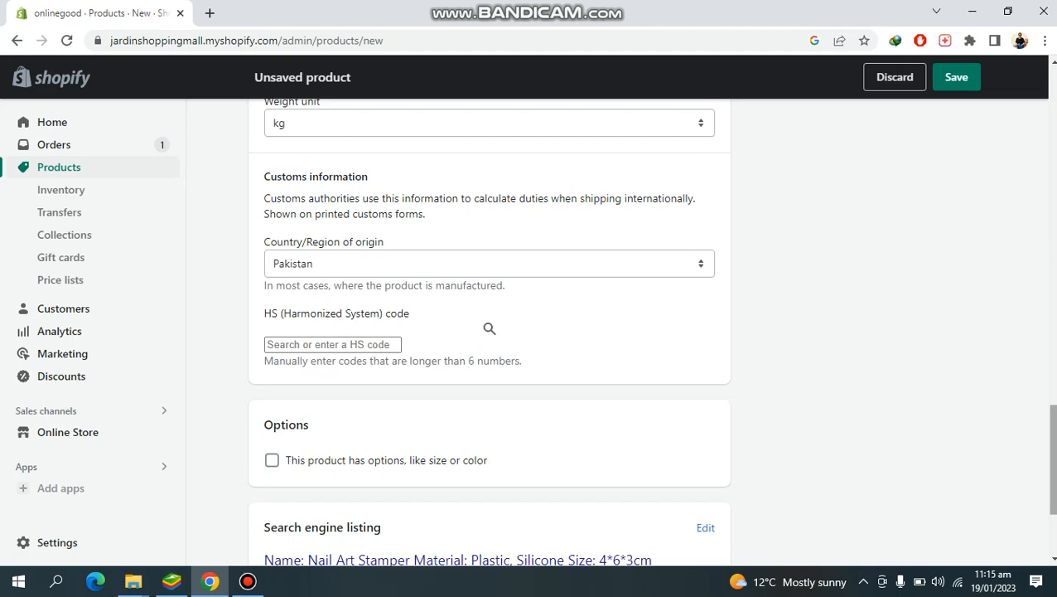
{"action": "left_click_drag", "start_coordinate": [1050, 456], "coordinate": [1050, 123]}
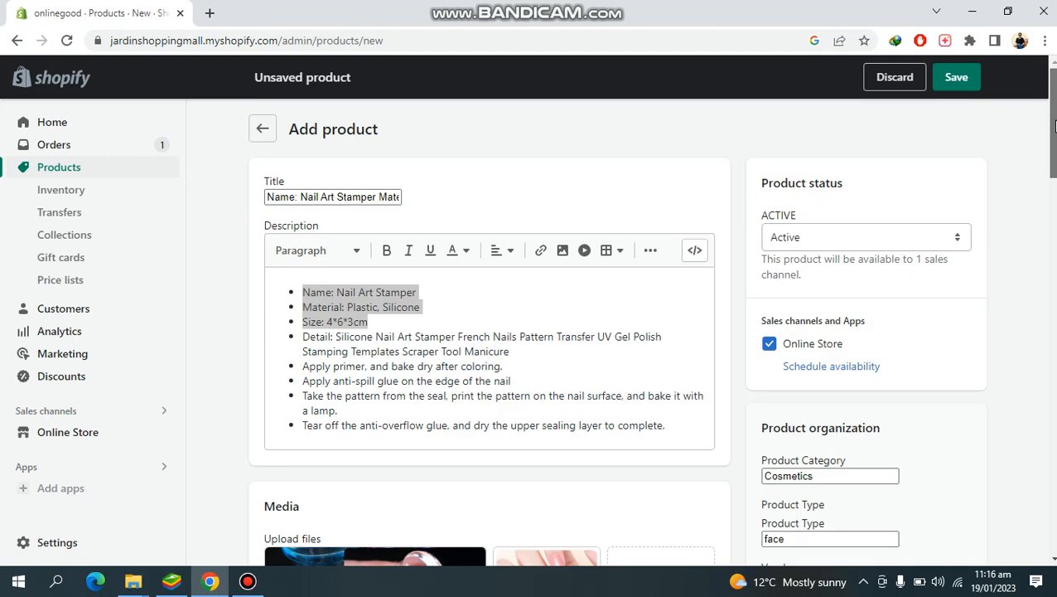
{"action": "left_click", "coordinate": [957, 80]}
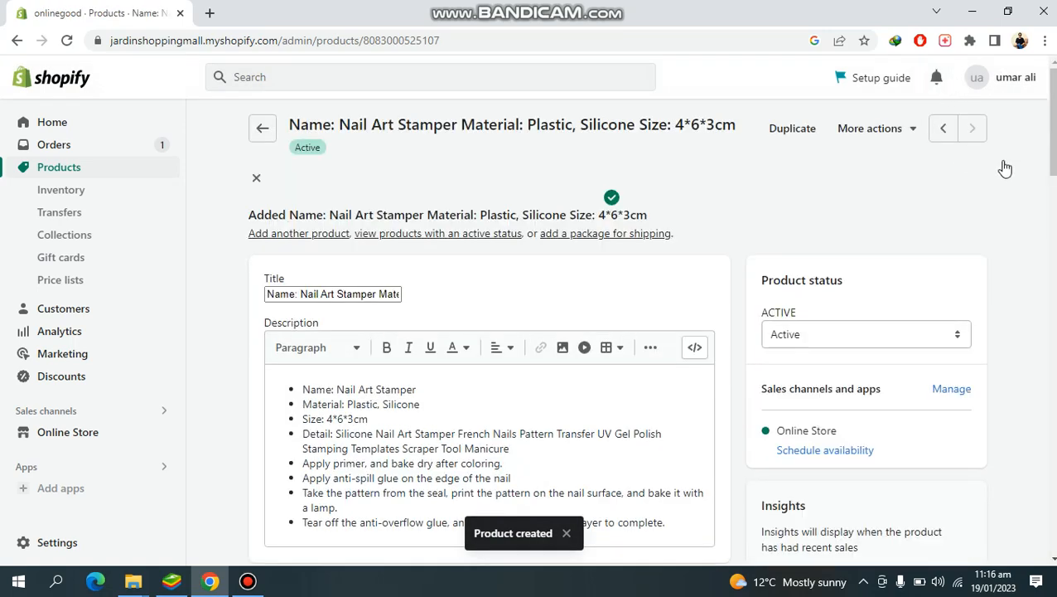
- Move the image of the manicured hand to first place in the product media and resize its width to 950 px
{"action": "left_click_drag", "start_coordinate": [1054, 165], "coordinate": [1054, 255]}
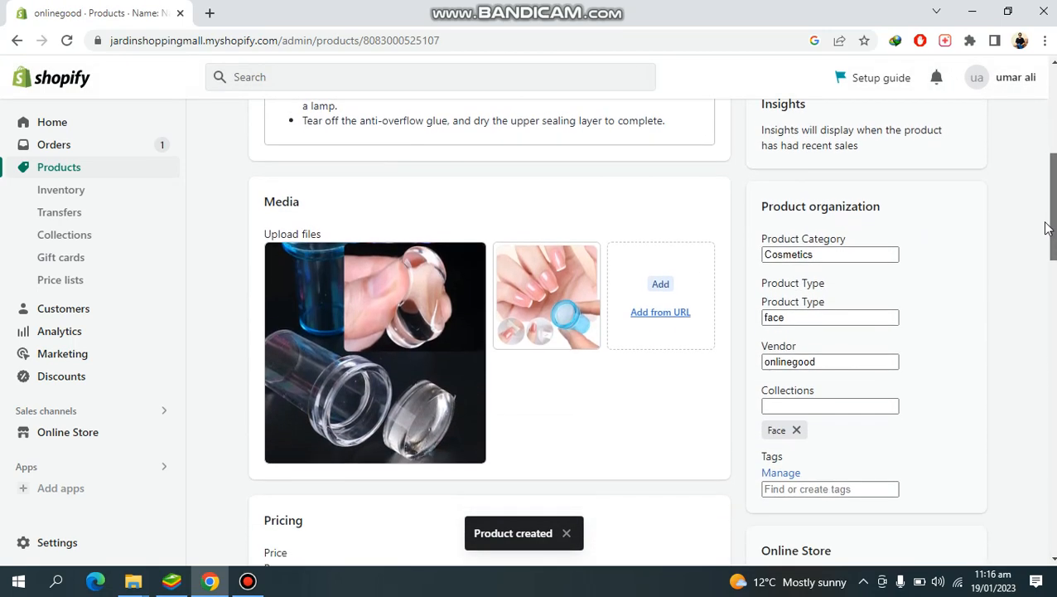
{"action": "left_click_drag", "start_coordinate": [562, 286], "coordinate": [380, 350]}
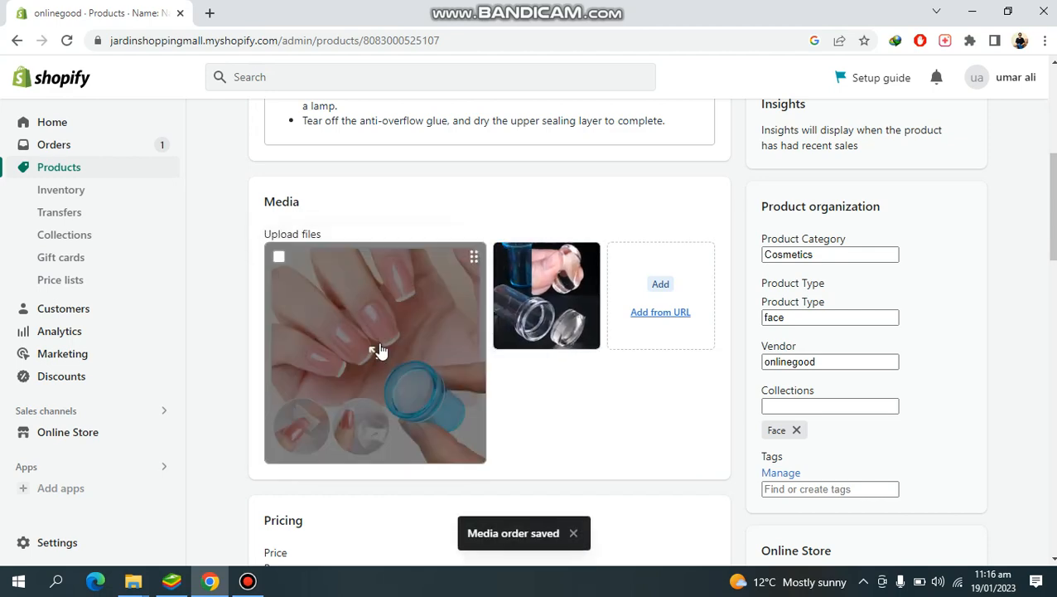
{"action": "left_click", "coordinate": [380, 349]}
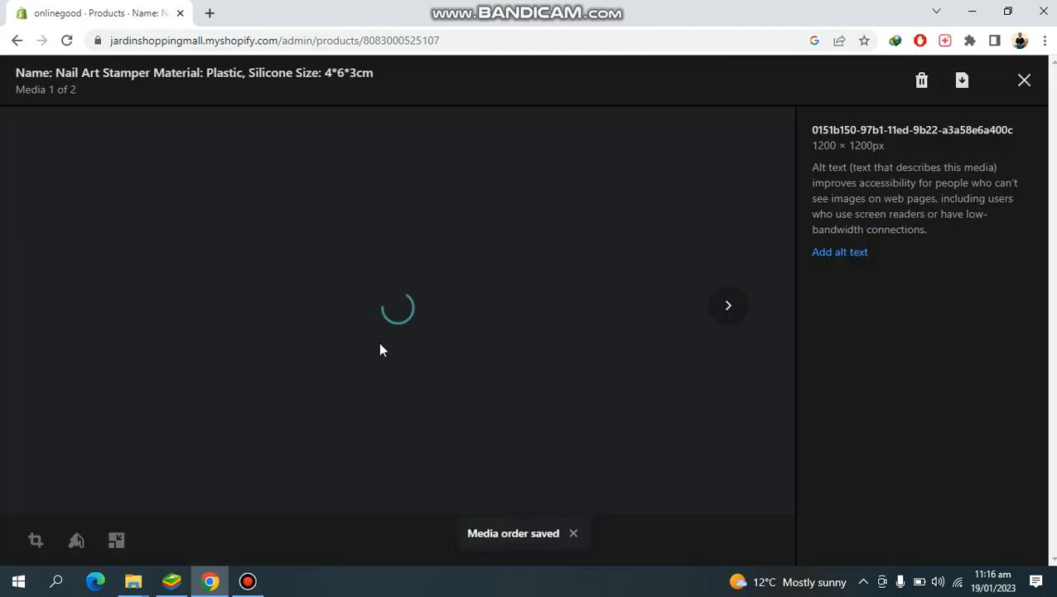
{"action": "left_click", "coordinate": [116, 540]}
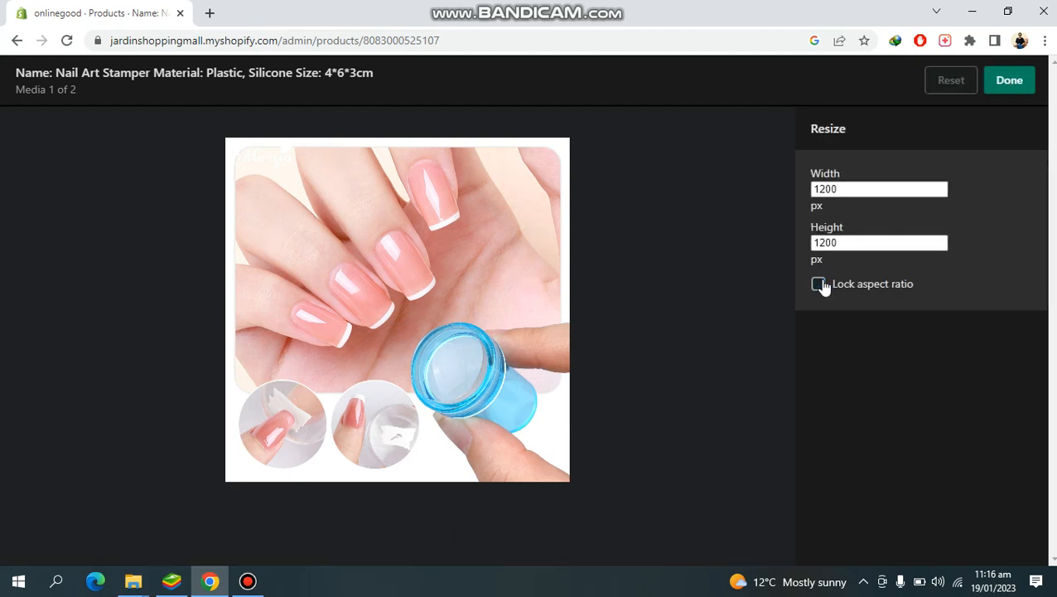
{"action": "left_click", "coordinate": [863, 188]}
{"action": "key", "text": "BackSpace"}
{"action": "key", "text": "BackSpace"}
{"action": "key", "text": "BackSpace"}
{"action": "key", "text": "BackSpace"}
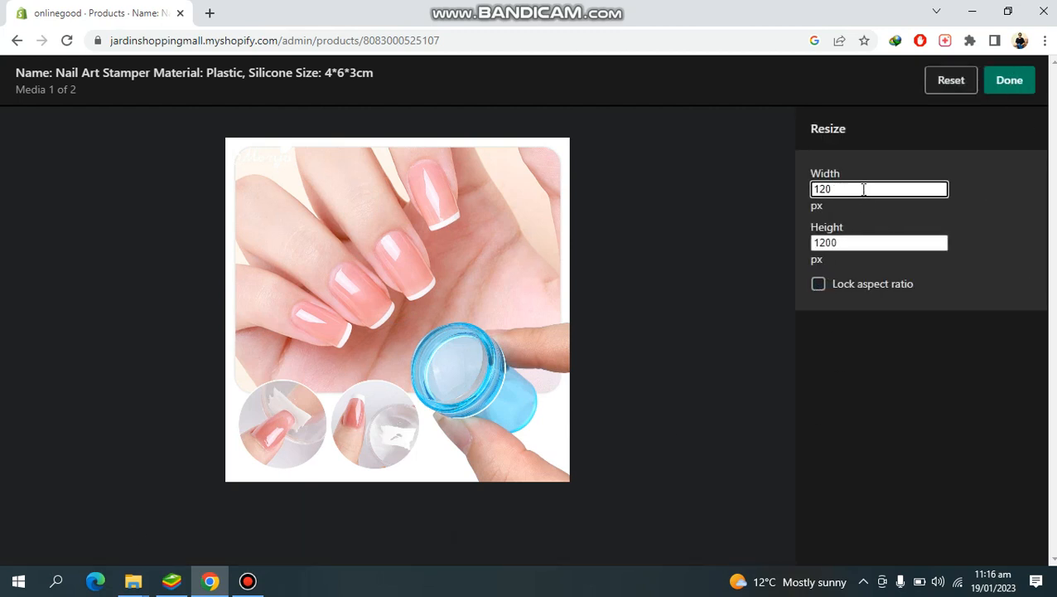
{"action": "type", "text": "950"}
- Set the first product image's height to 959 px, apply the resize and return to the product page
{"action": "left_click", "coordinate": [848, 241]}
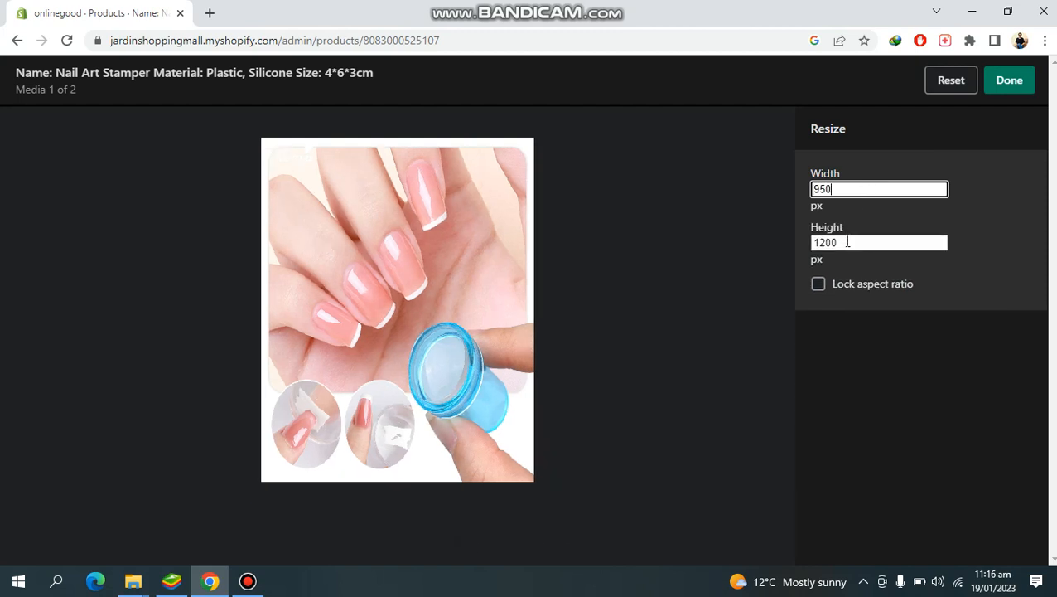
{"action": "key", "text": "BackSpace"}
{"action": "key", "text": "BackSpace"}
{"action": "key", "text": "BackSpace"}
{"action": "key", "text": "BackSpace"}
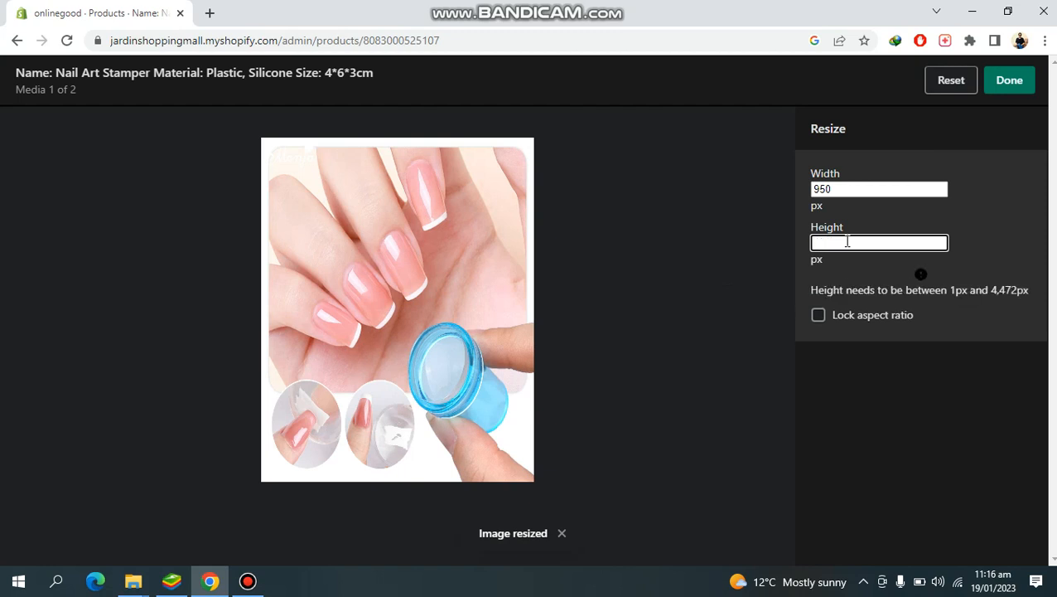
{"action": "type", "text": "95"}
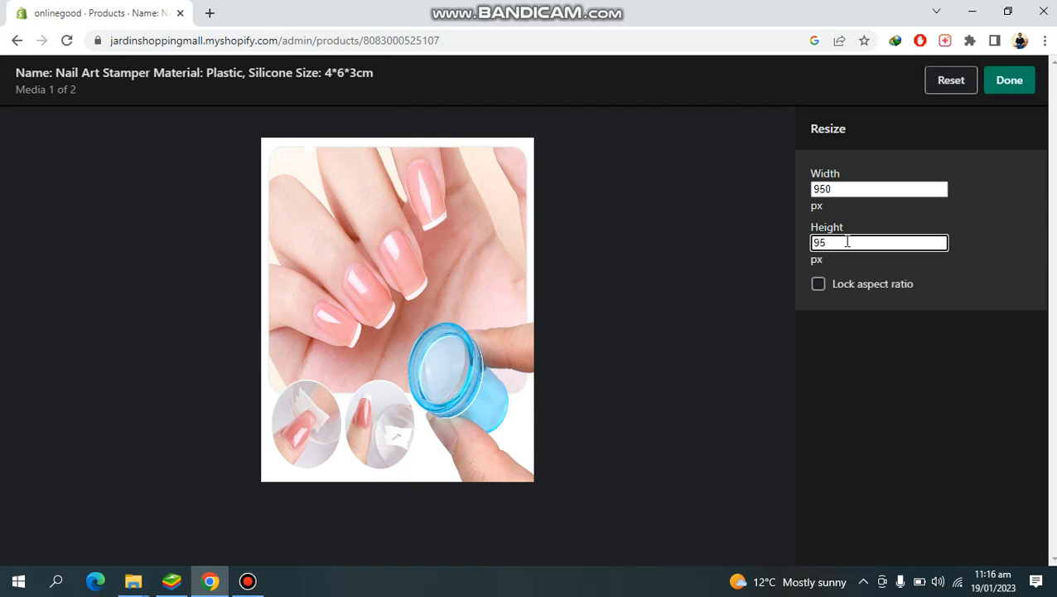
{"action": "type", "text": "9"}
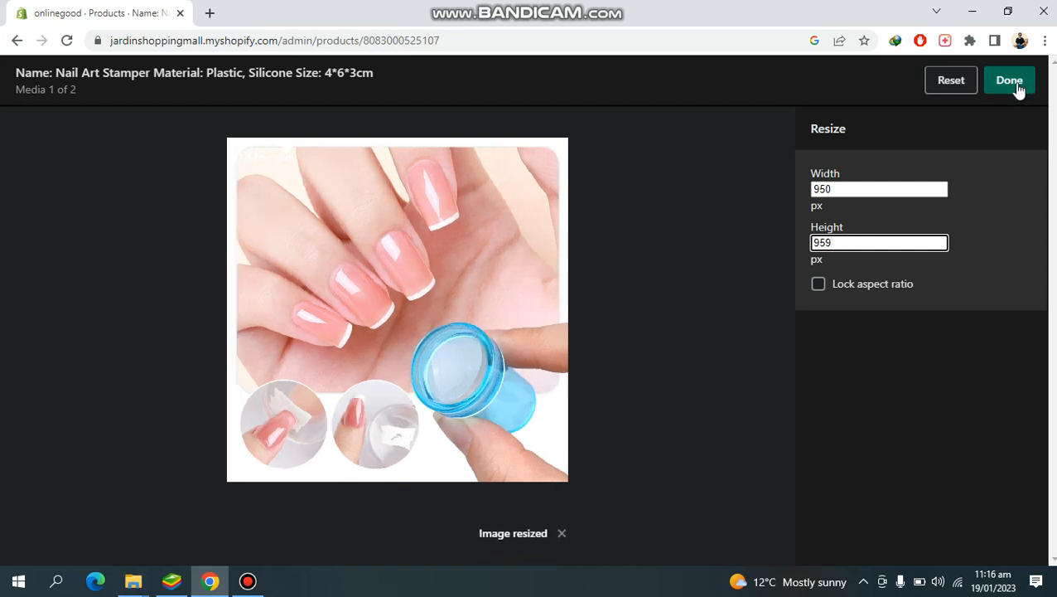
{"action": "left_click", "coordinate": [1012, 83]}
{"action": "left_click", "coordinate": [1014, 83]}
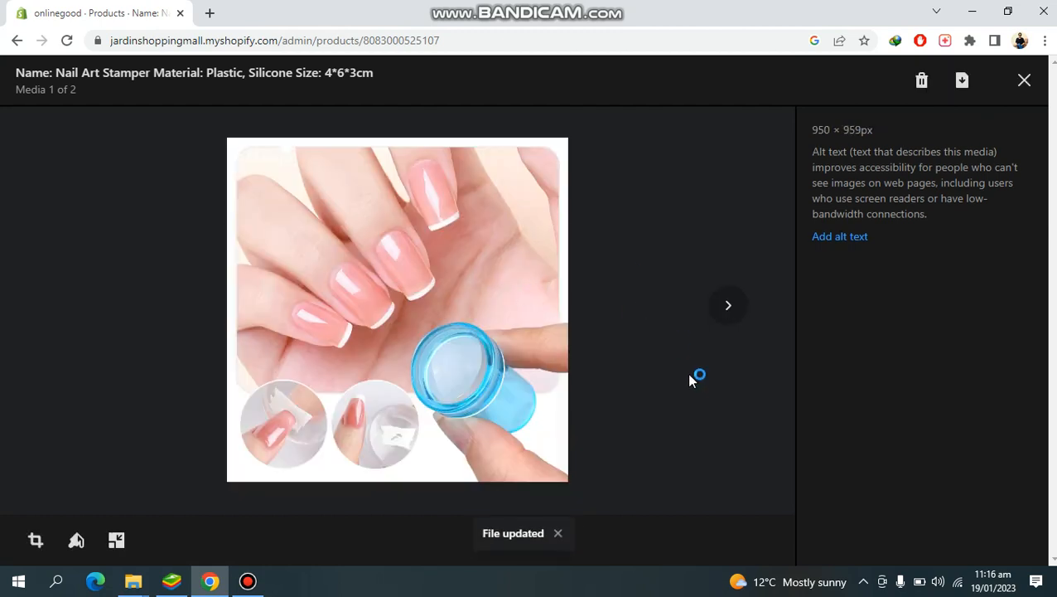
{"action": "left_click", "coordinate": [1023, 80]}
- View the store's products that have an active status
{"action": "left_click_drag", "start_coordinate": [1053, 195], "coordinate": [1053, 107]}
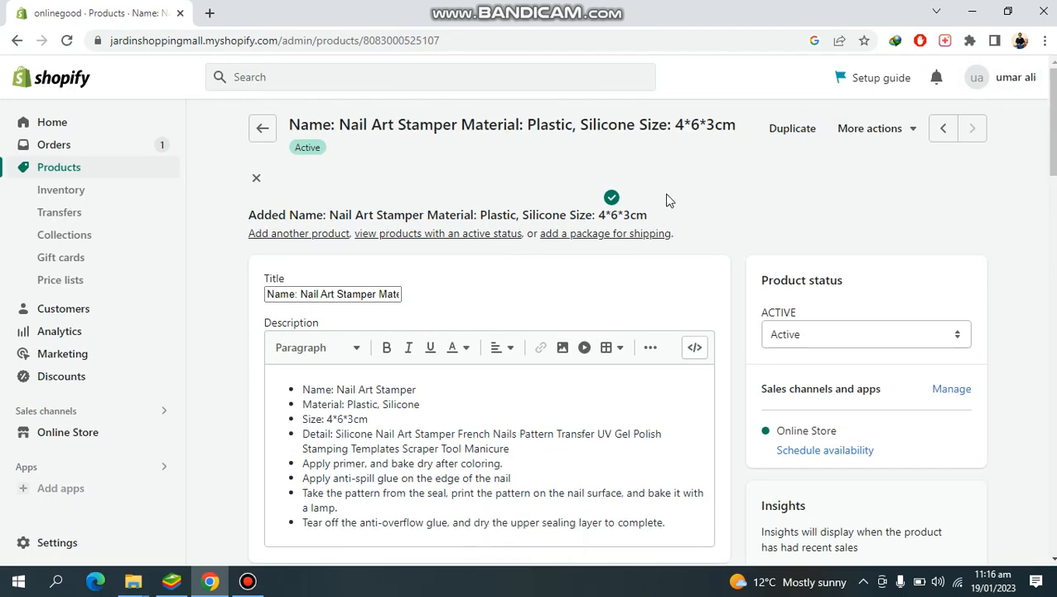
{"action": "left_click", "coordinate": [444, 239]}
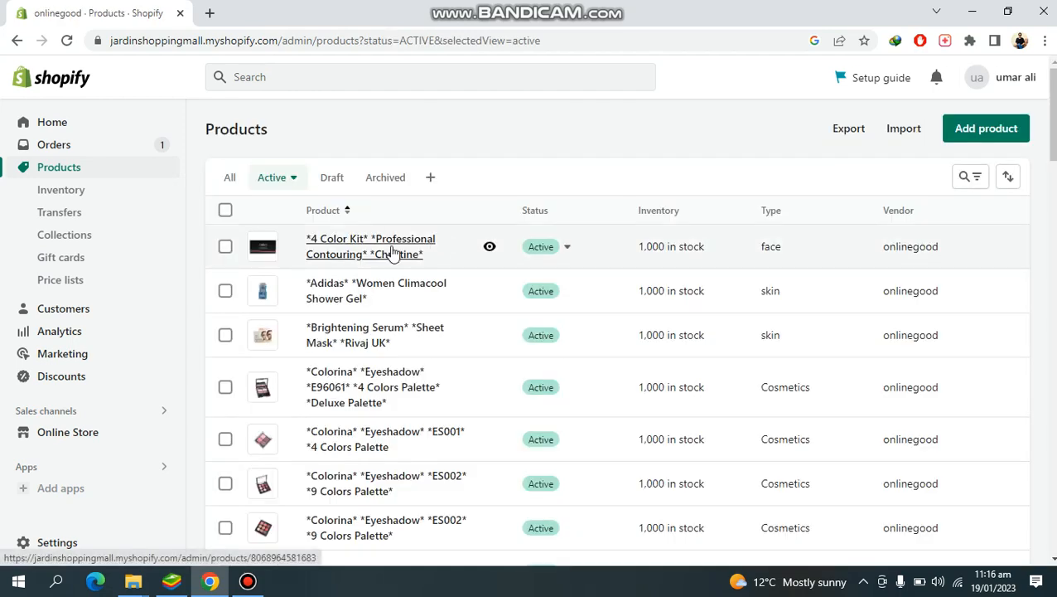
{"action": "left_click", "coordinate": [248, 584]}
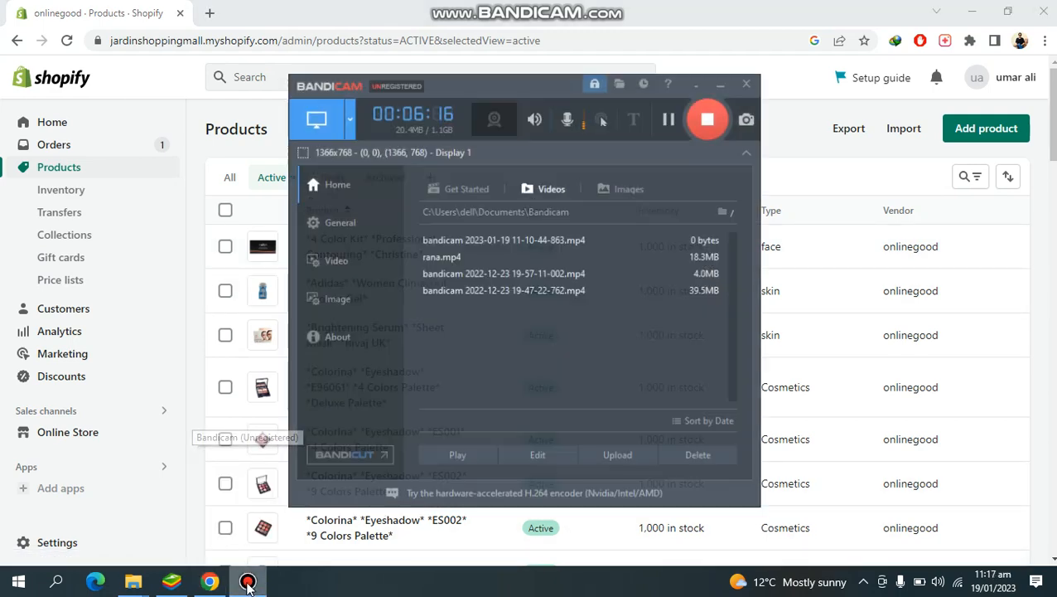